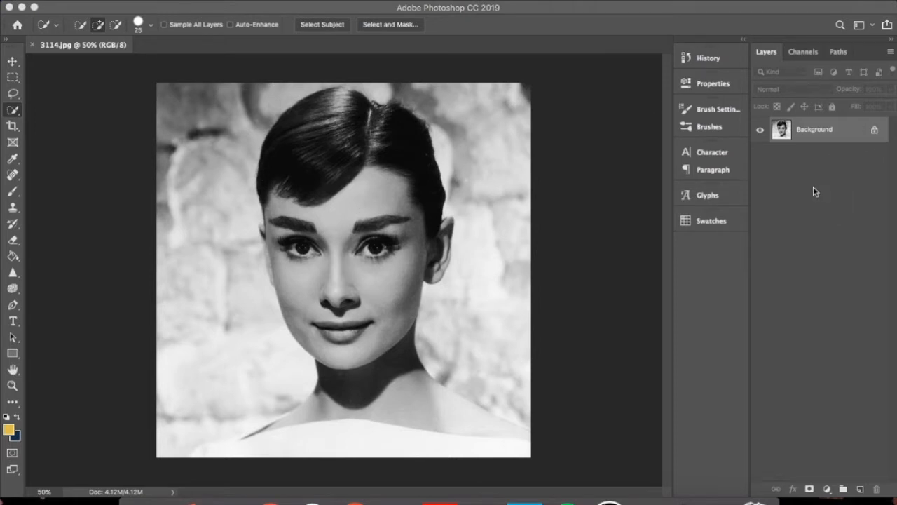
Convert the locked Background into an editable layer named Layer 0 and select the woman's hair with the Quick Selection tool
double_click(820, 127)
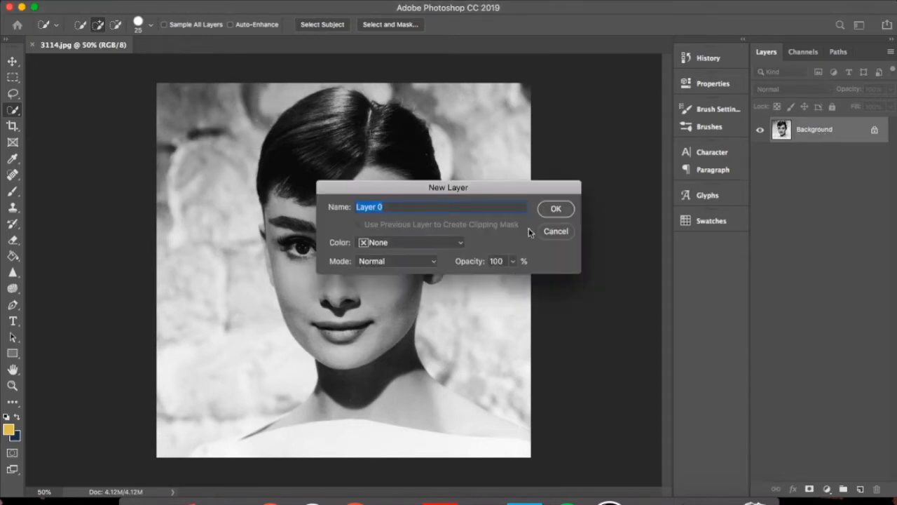
click(556, 210)
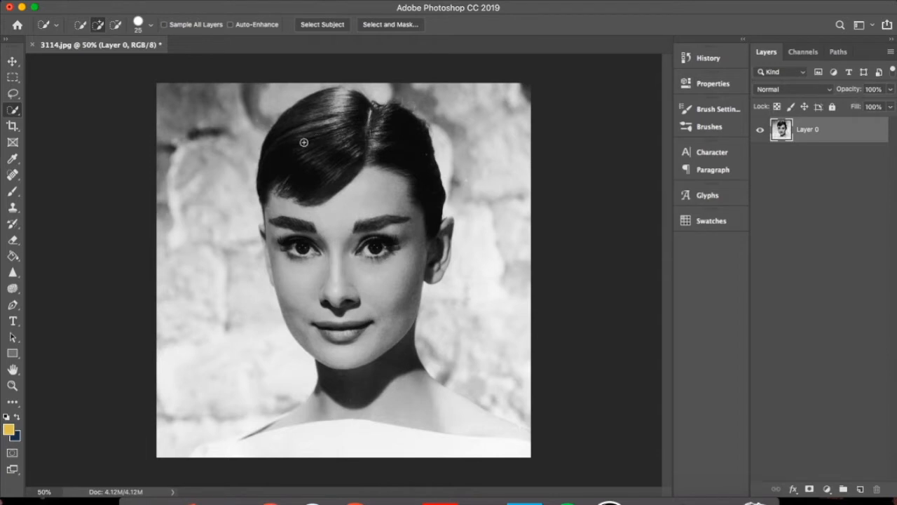
drag(304, 143, 319, 161)
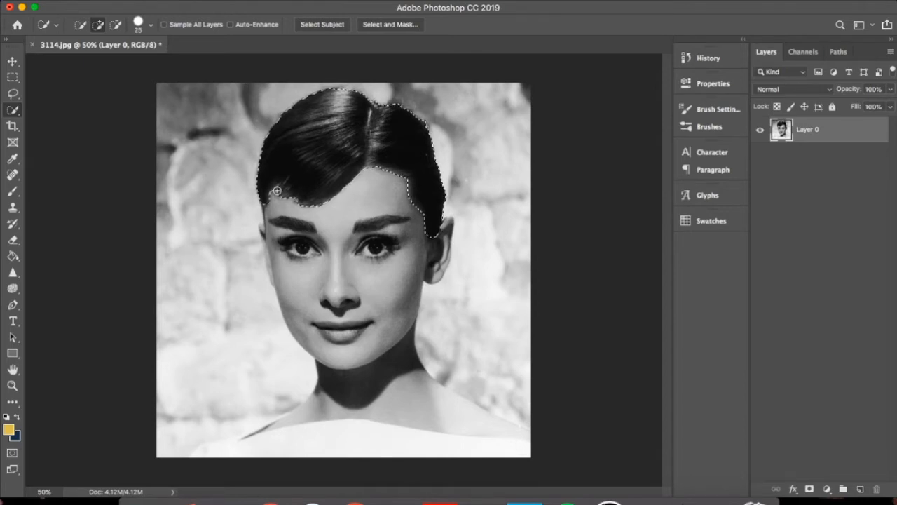
key(alt)
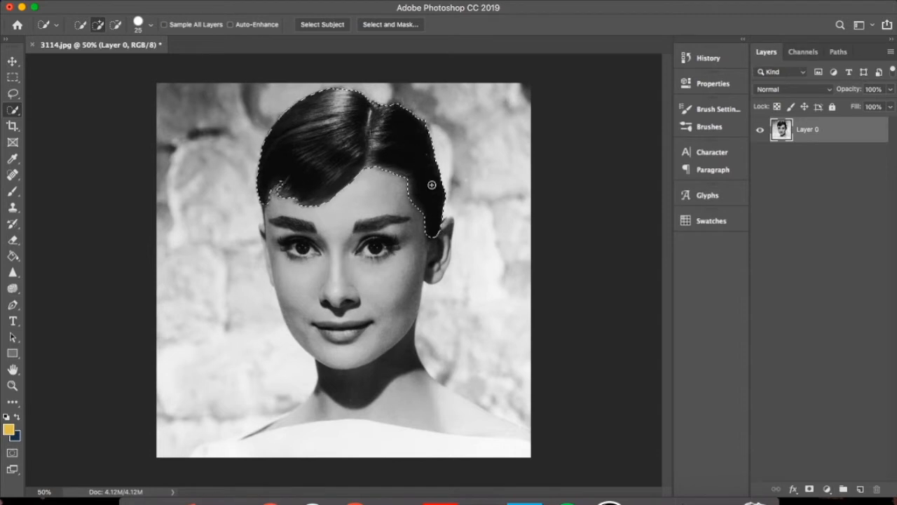
Add a Solid Color fill layer over the hair selection using dark brown 251e08
click(828, 489)
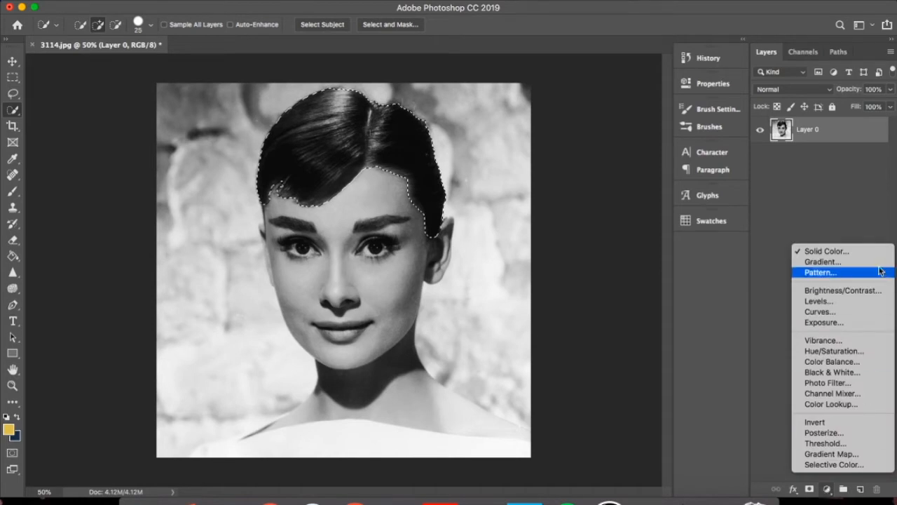
click(860, 250)
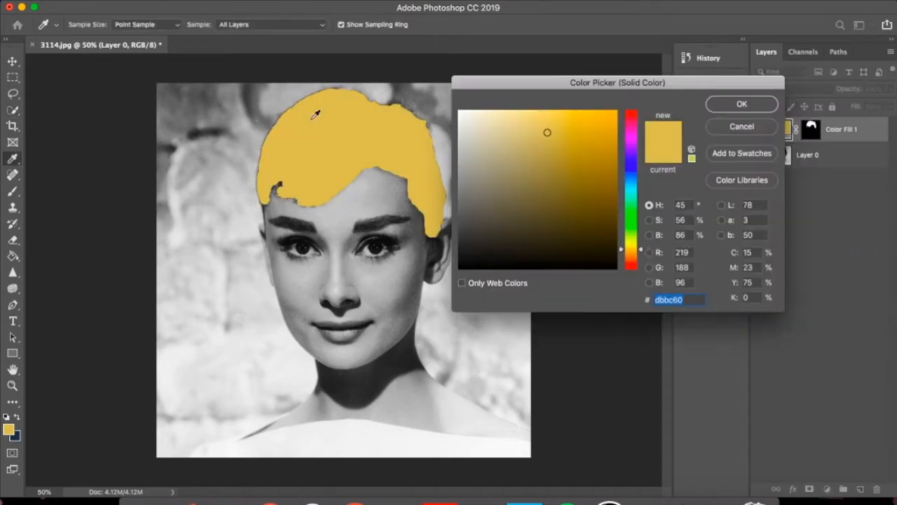
click(555, 237)
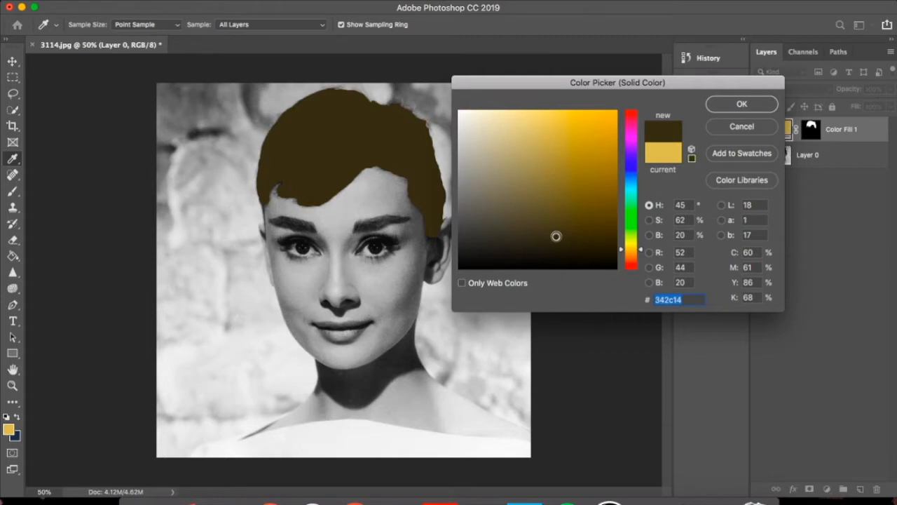
mouse_move(555, 236)
mouse_down()
mouse_move(536, 253)
mouse_move(553, 241)
mouse_move(584, 246)
mouse_up()
click(742, 105)
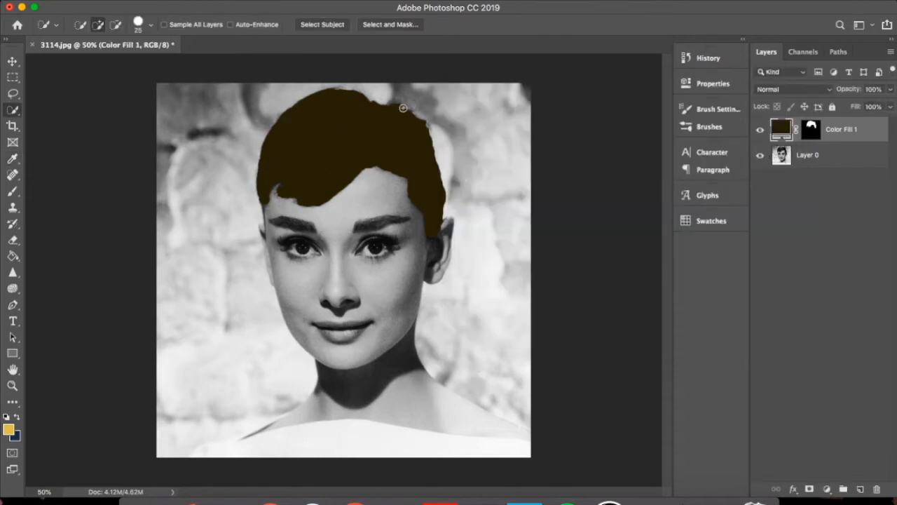
Set the hair fill layer to Overlay at 49% opacity and change its color to a lighter golden brown
click(810, 93)
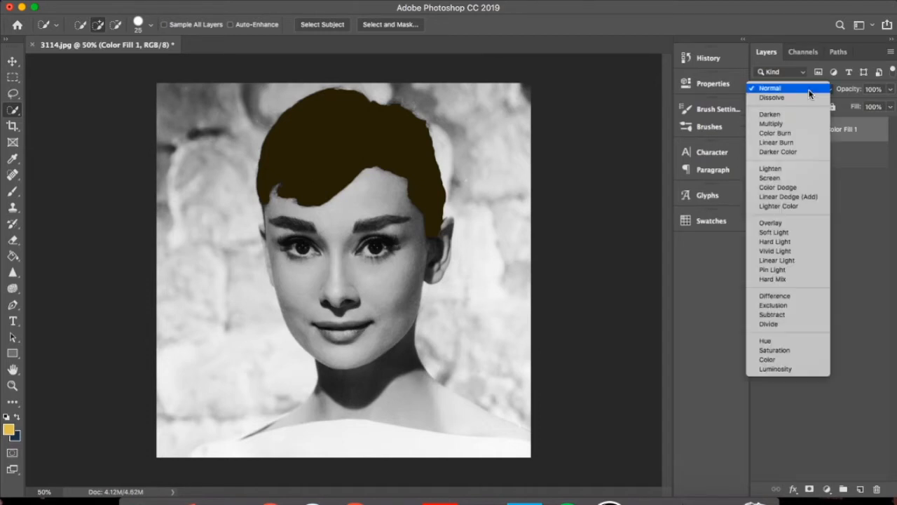
click(770, 223)
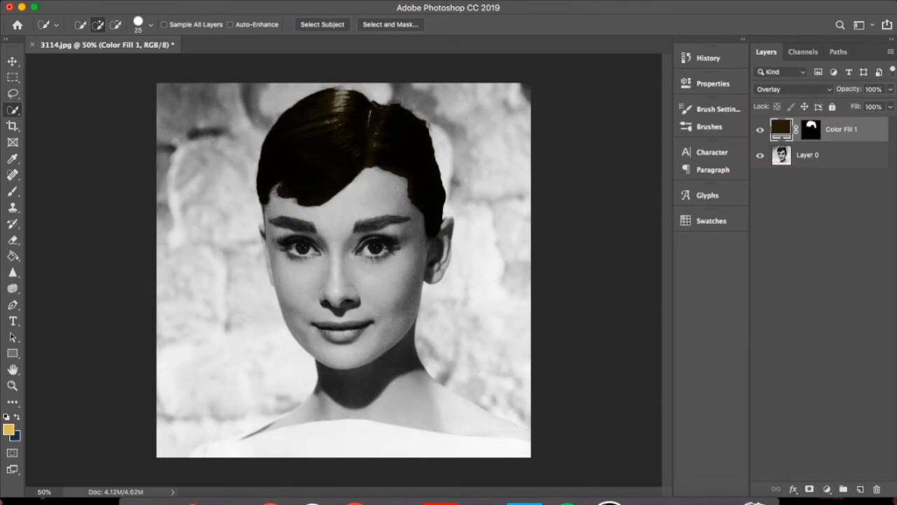
click(889, 91)
drag(874, 105, 861, 106)
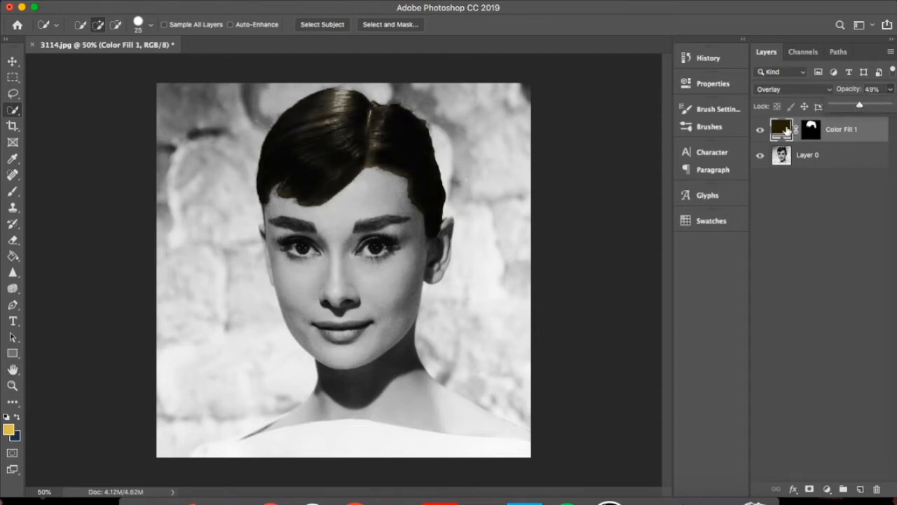
double_click(782, 130)
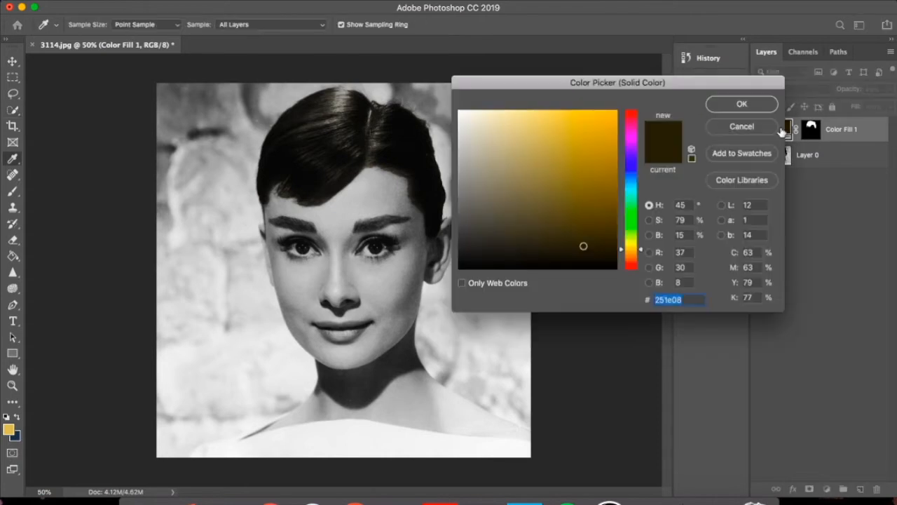
mouse_move(583, 246)
mouse_down()
mouse_move(582, 191)
mouse_move(551, 186)
mouse_move(581, 270)
mouse_move(560, 190)
mouse_move(529, 138)
mouse_move(585, 142)
mouse_move(559, 225)
mouse_move(582, 209)
mouse_up()
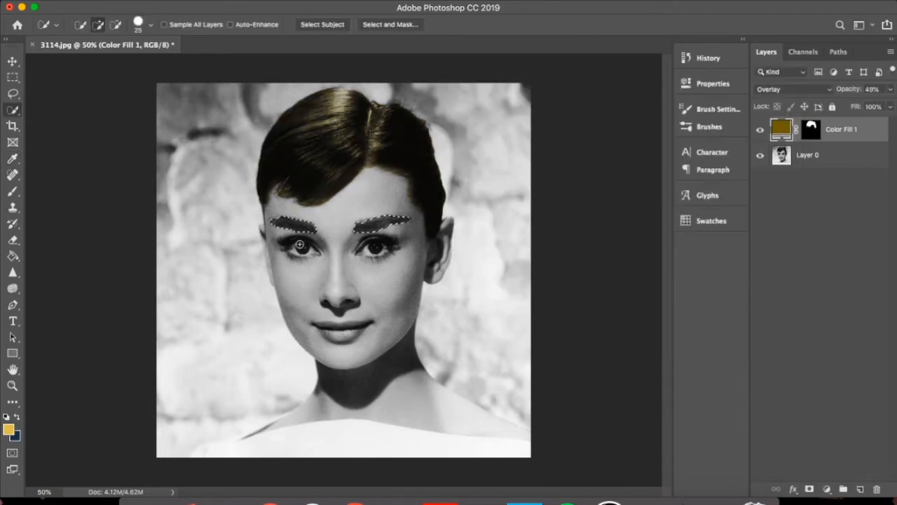
Add a Solid Color fill layer over the selected eyebrows, sampling dark brown 232017 from the hair
click(826, 490)
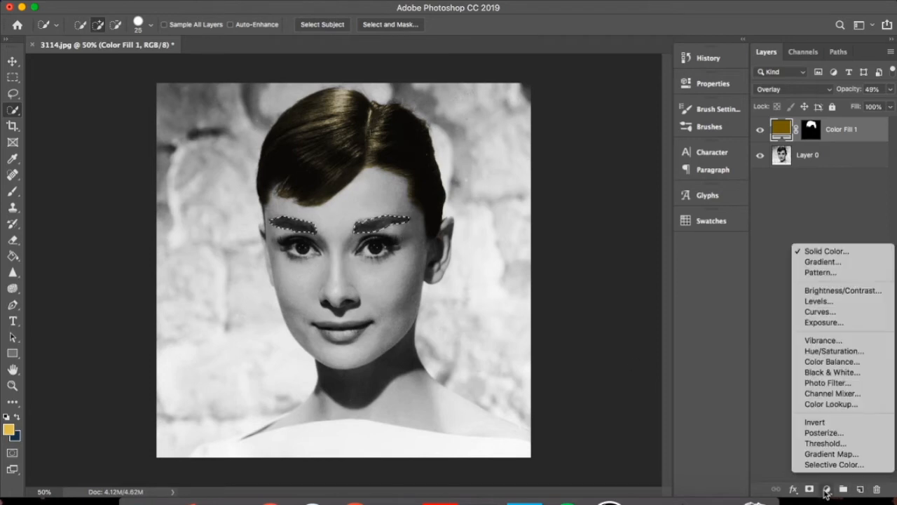
click(817, 252)
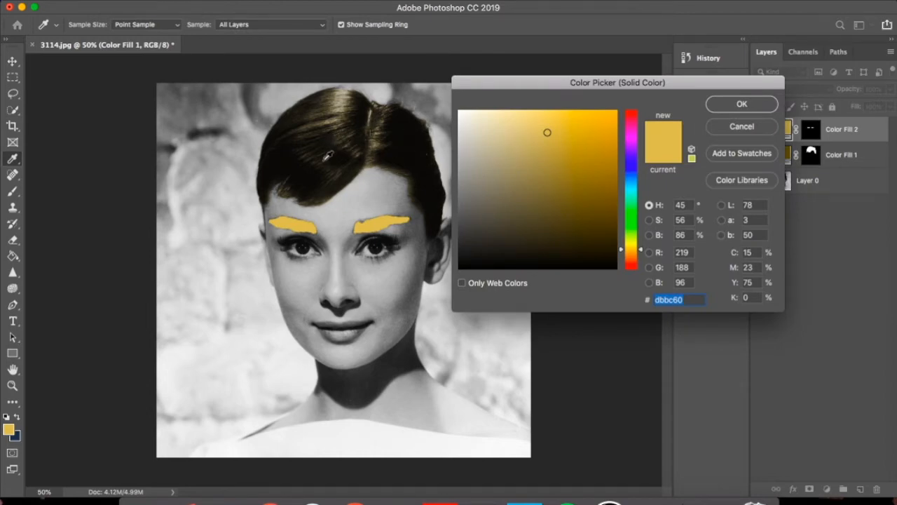
click(327, 156)
click(751, 109)
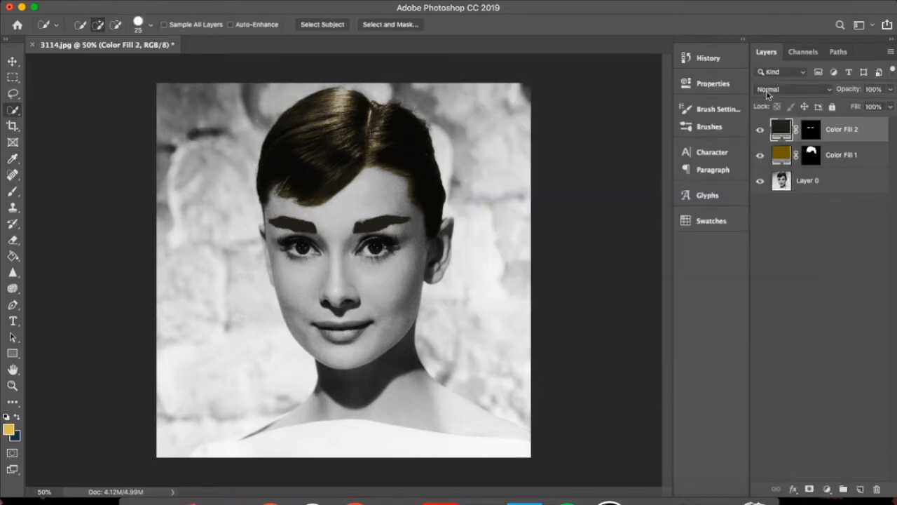
Set the eyebrow fill layer's blend mode to Overlay and its opacity to 61%
click(824, 93)
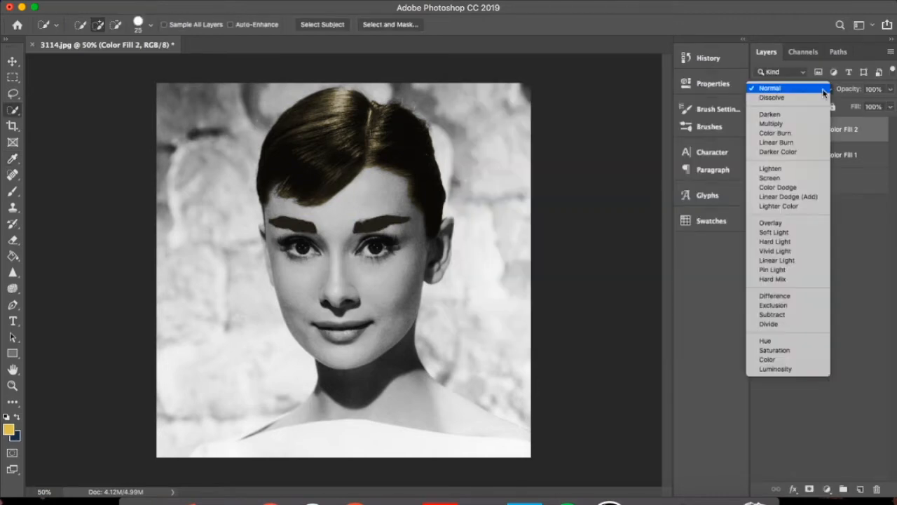
click(804, 223)
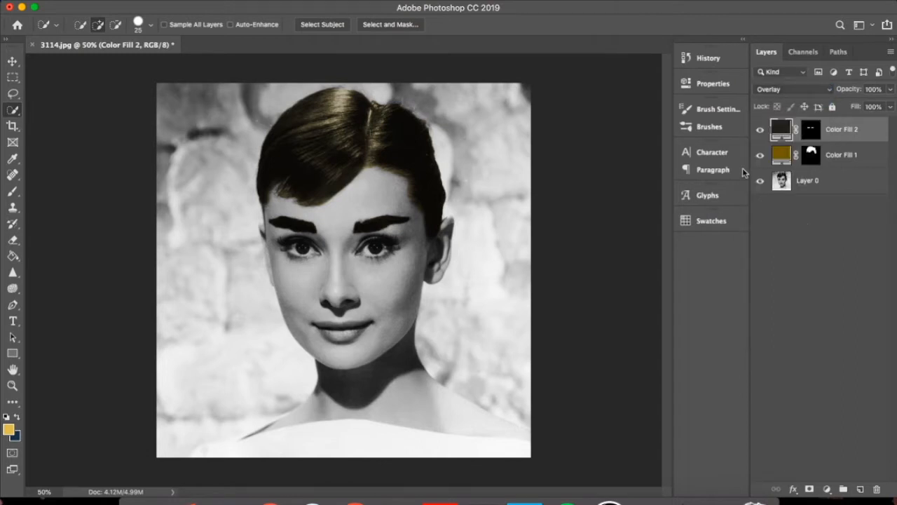
click(890, 89)
click(863, 105)
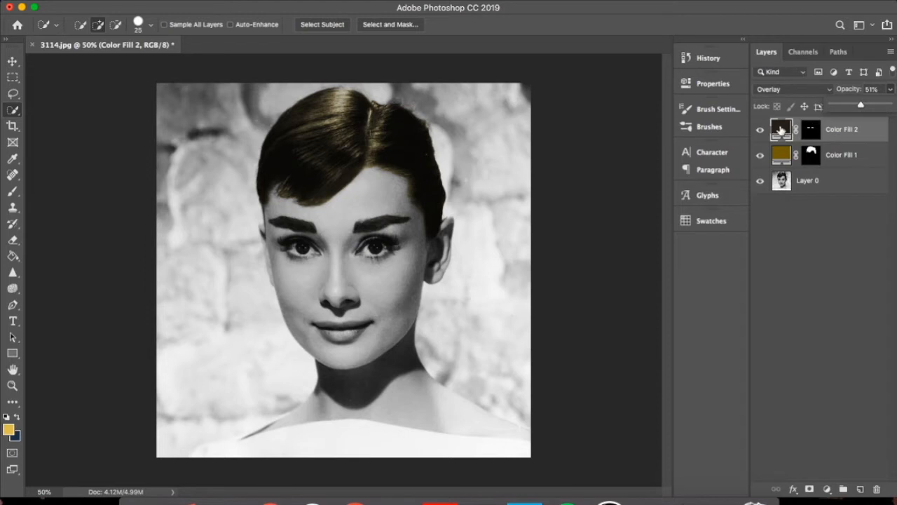
drag(865, 106, 871, 106)
Change the eyebrow fill layer's color to a slightly lighter, more saturated brown
click(783, 129)
double_click(784, 129)
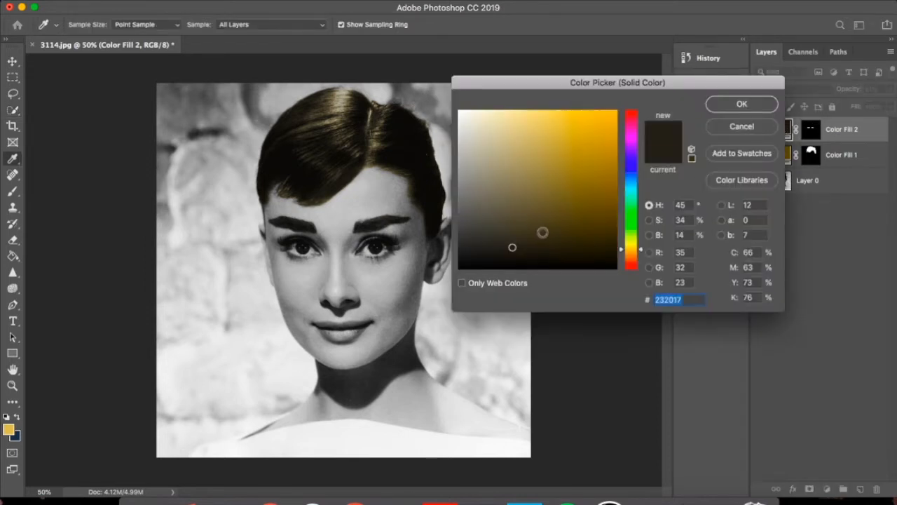
mouse_move(543, 233)
mouse_down()
mouse_move(531, 201)
mouse_move(505, 204)
mouse_move(585, 250)
mouse_move(560, 233)
mouse_move(546, 240)
mouse_up()
key(Return)
Select the irises of both eyes with the Quick Selection tool at brush size 15
key(w)
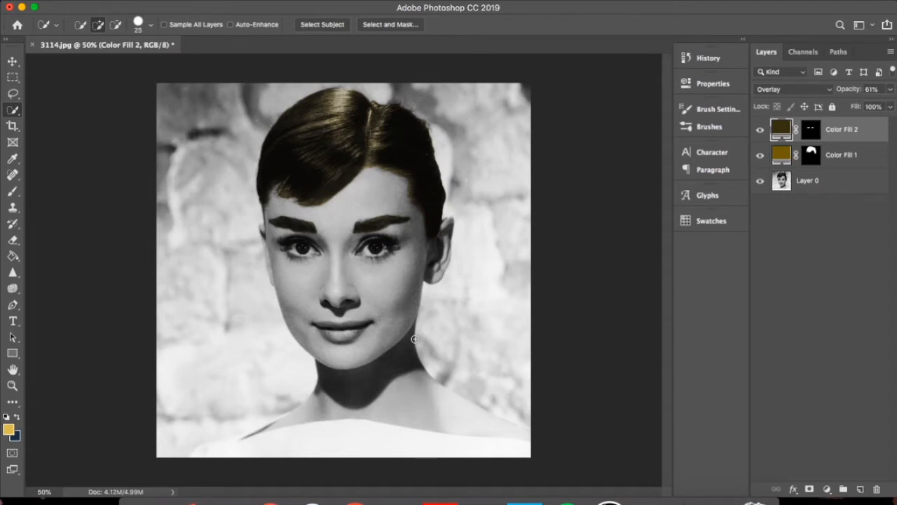
key(super+equal)
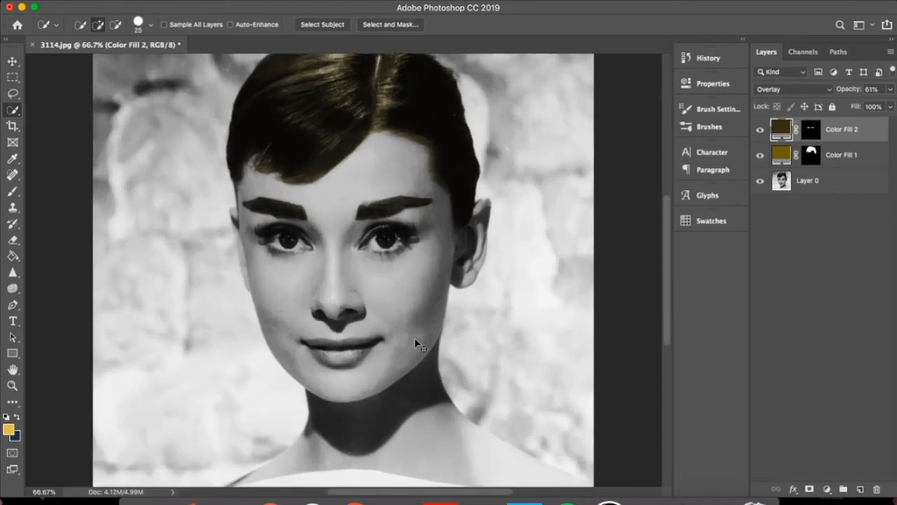
key(super+equal)
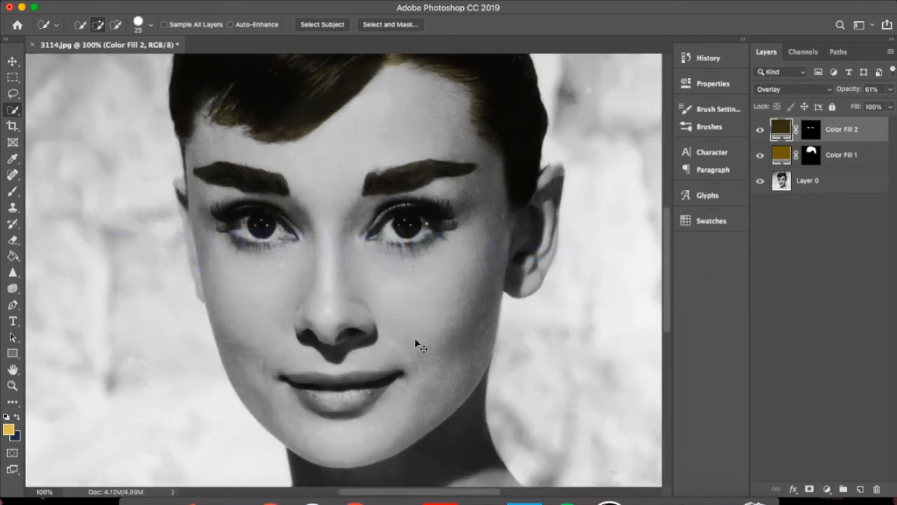
key(super+minus)
key(super+minus)
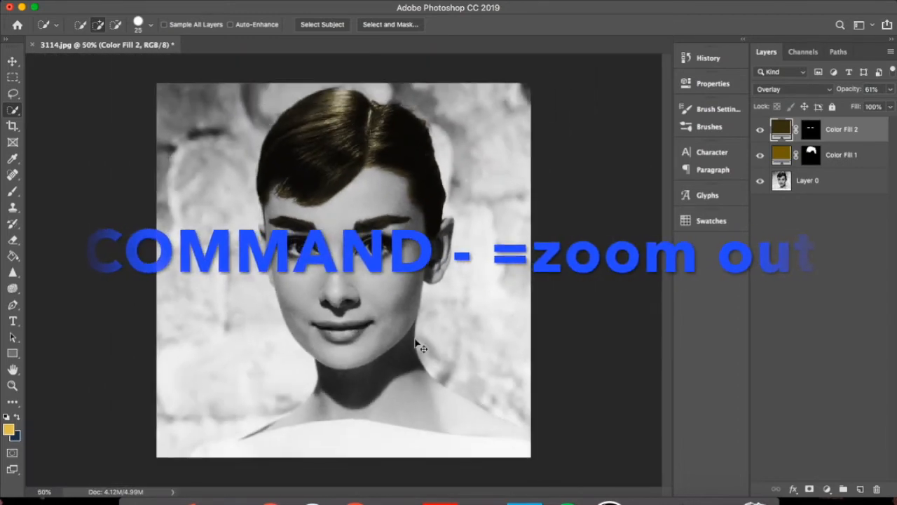
key(super+equal)
key(super+equal)
key(super+equal)
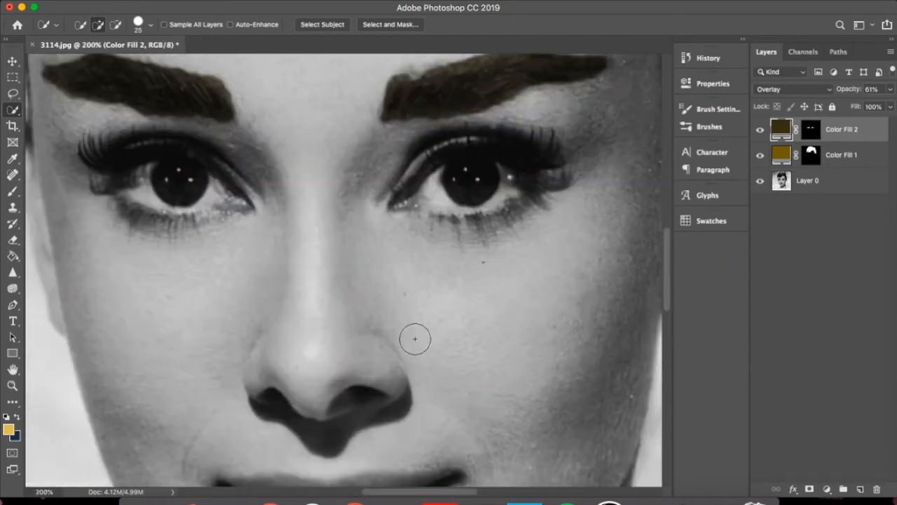
click(308, 377)
key(super+d)
click(463, 175)
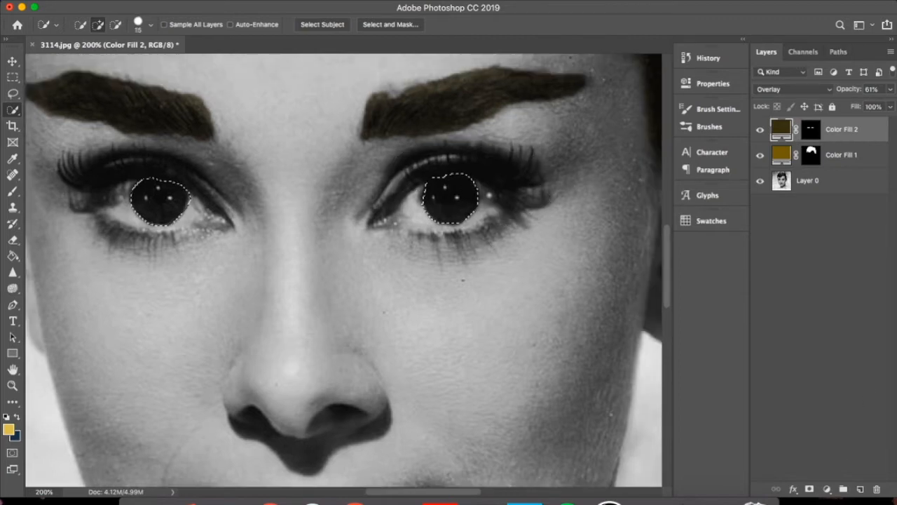
Add a Solid Color fill layer over the selected irises using a dark brown
click(827, 490)
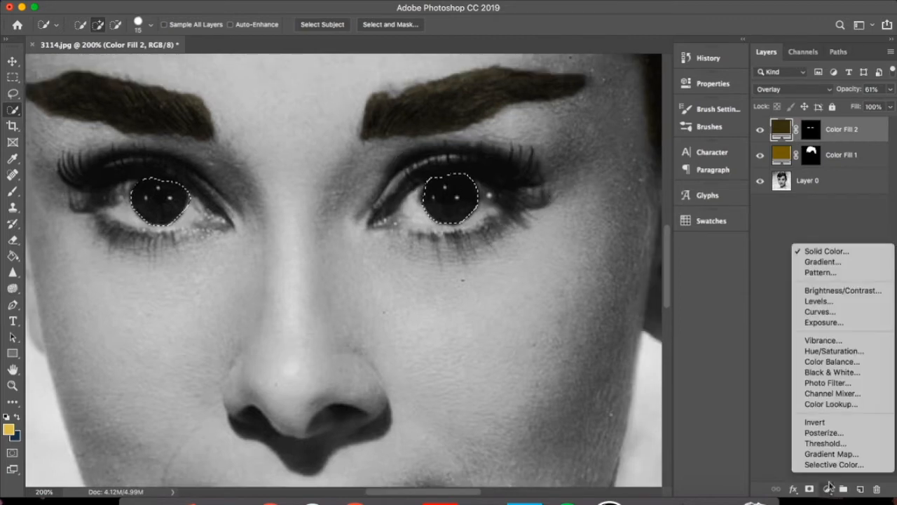
click(827, 252)
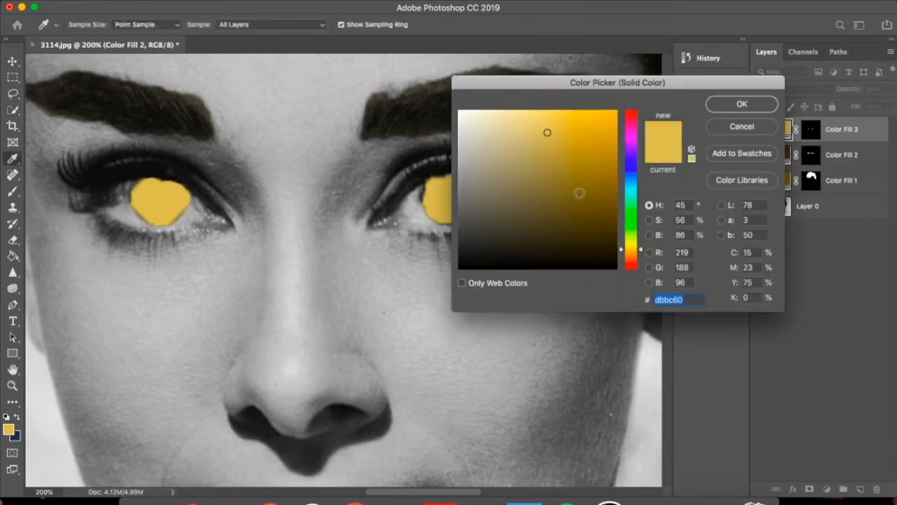
click(541, 249)
click(742, 111)
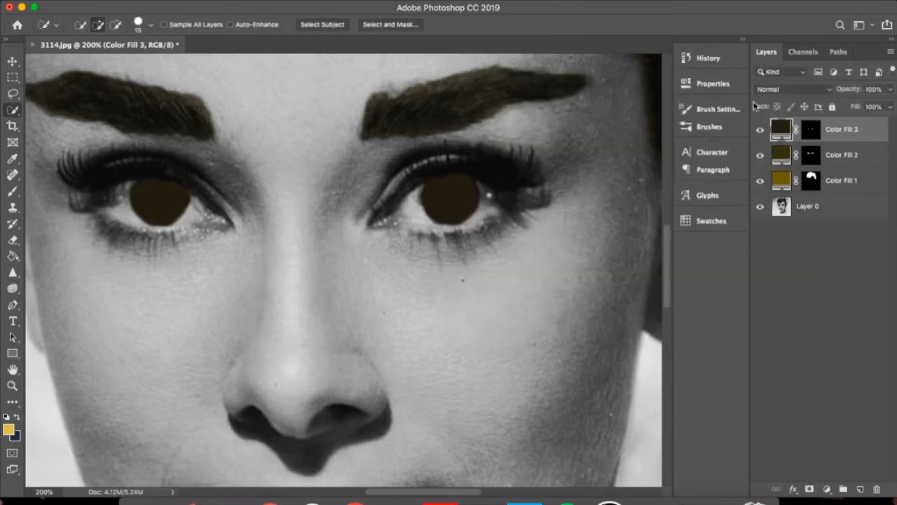
Set the iris fill layer's blend mode to Overlay and change its color to a lighter golden brown
click(799, 89)
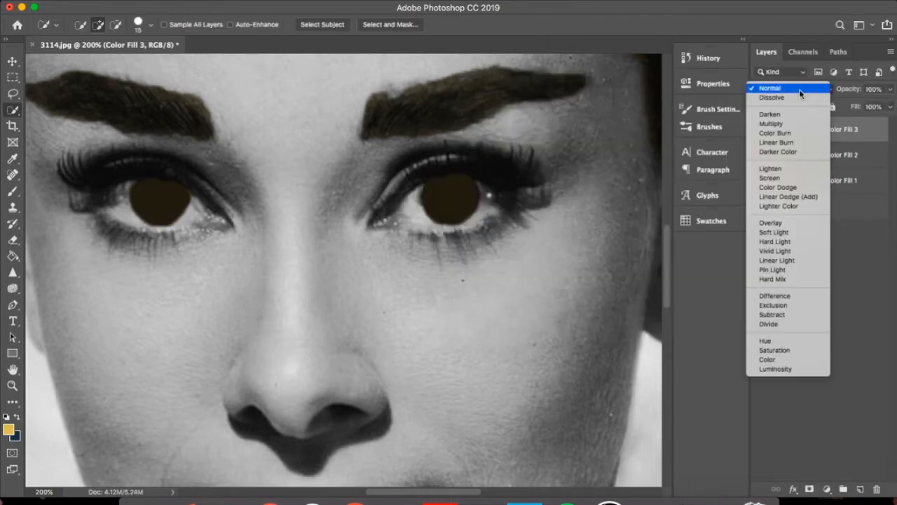
click(763, 224)
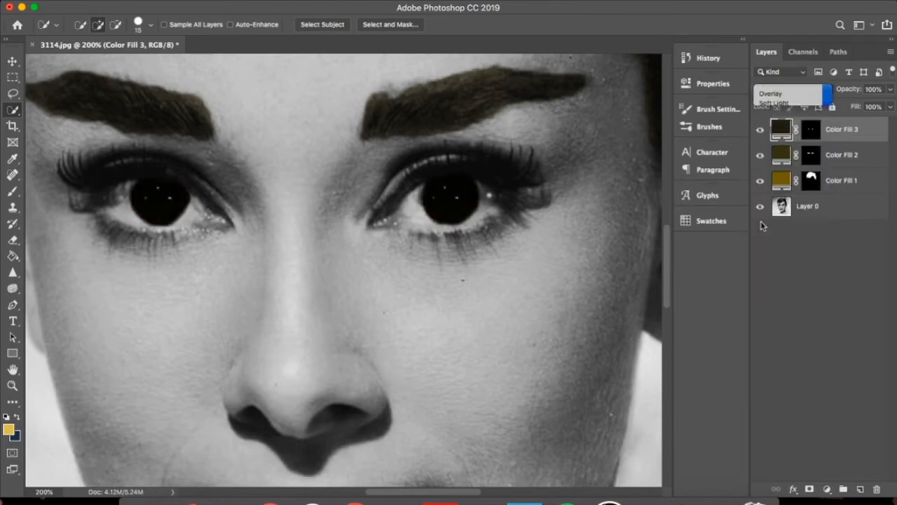
double_click(782, 130)
drag(520, 252, 566, 204)
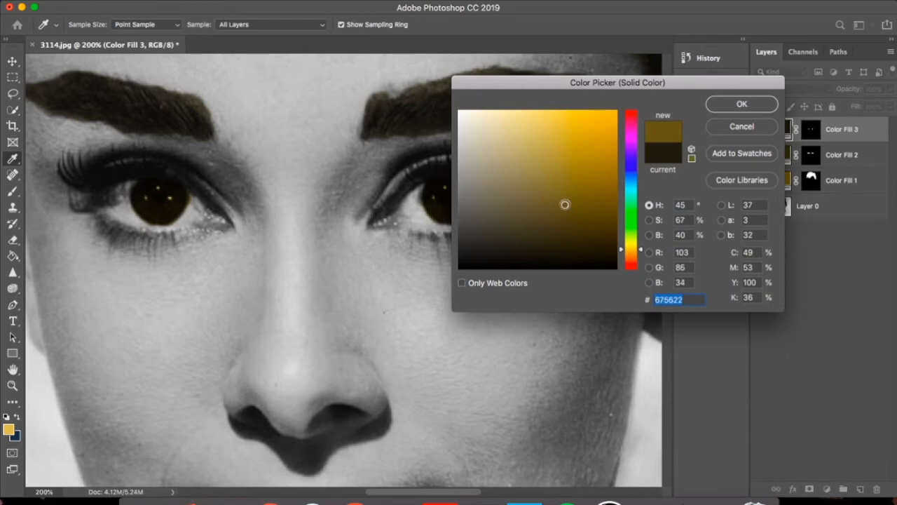
click(742, 103)
key(w)
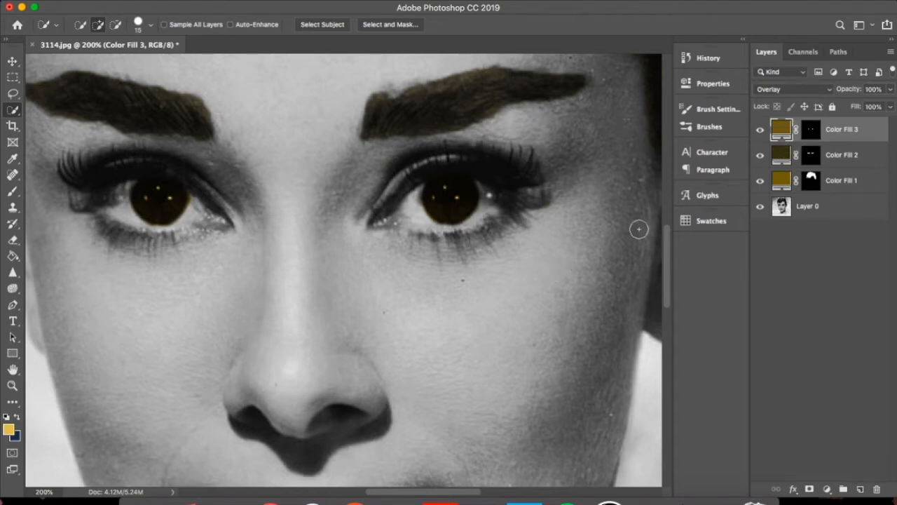
Rename the fill layers for the hair, eyebrows and irises as Hair, Eye brows and eyes
double_click(842, 181)
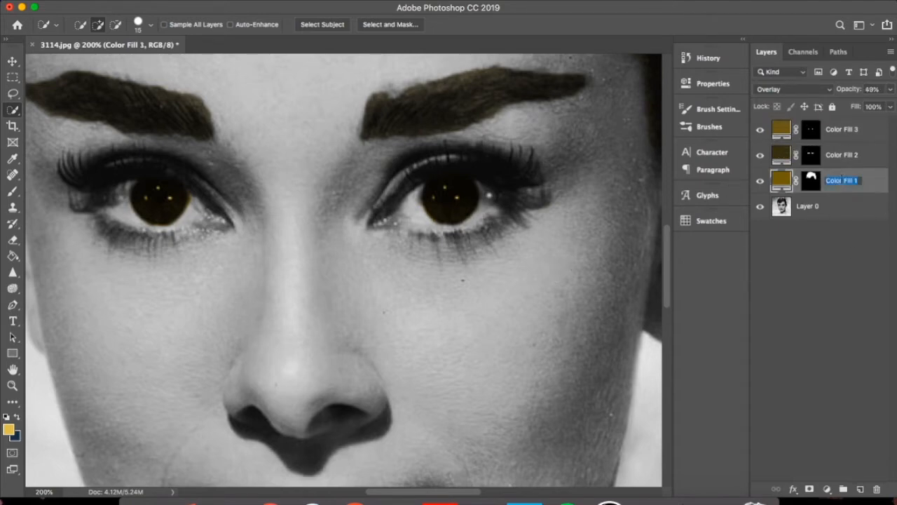
key(BackSpace)
text(Hair)
double_click(842, 155)
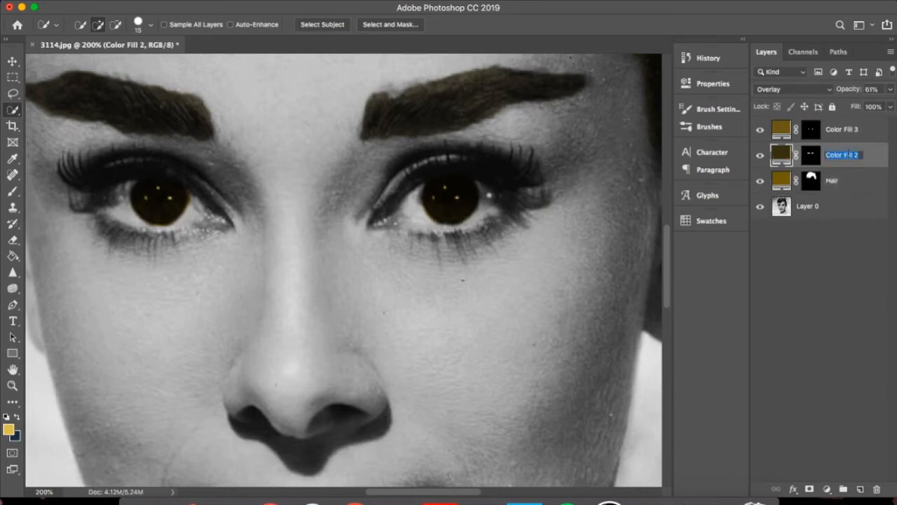
text(Eye brows)
key(Return)
double_click(845, 129)
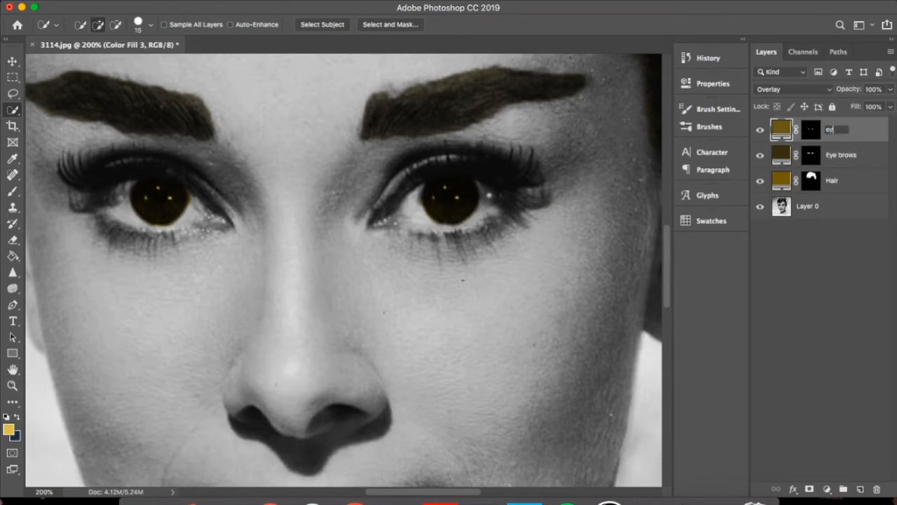
key(Return)
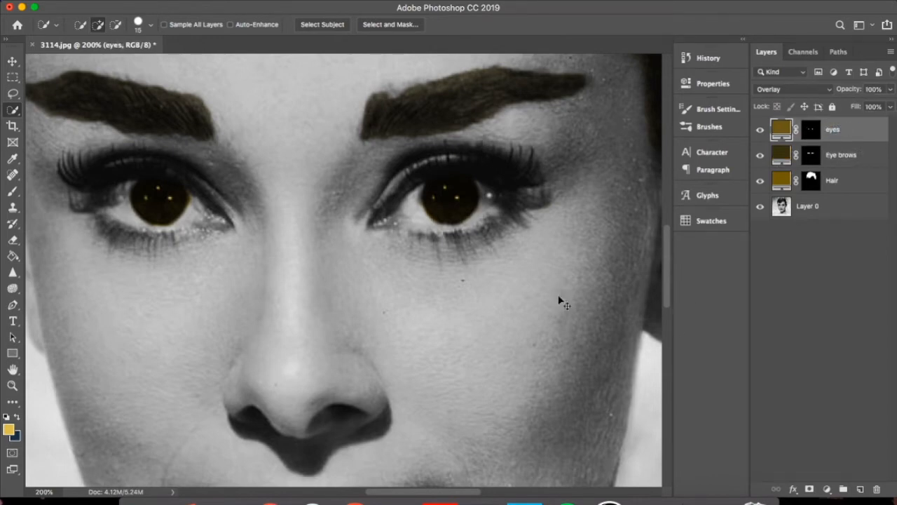
Select the cheek and forehead skin with the Quick Selection tool at brush size 15, subtracting the hair at the temple
key(super+minus)
scroll(343, 349, up, 3)
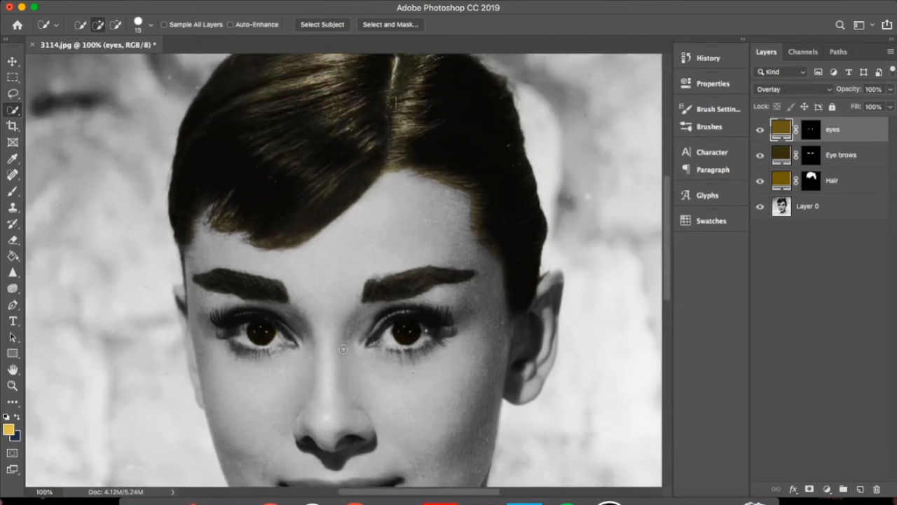
scroll(343, 349, down, 9)
scroll(344, 348, up, 3)
scroll(343, 348, right, 3)
scroll(343, 348, down, 2)
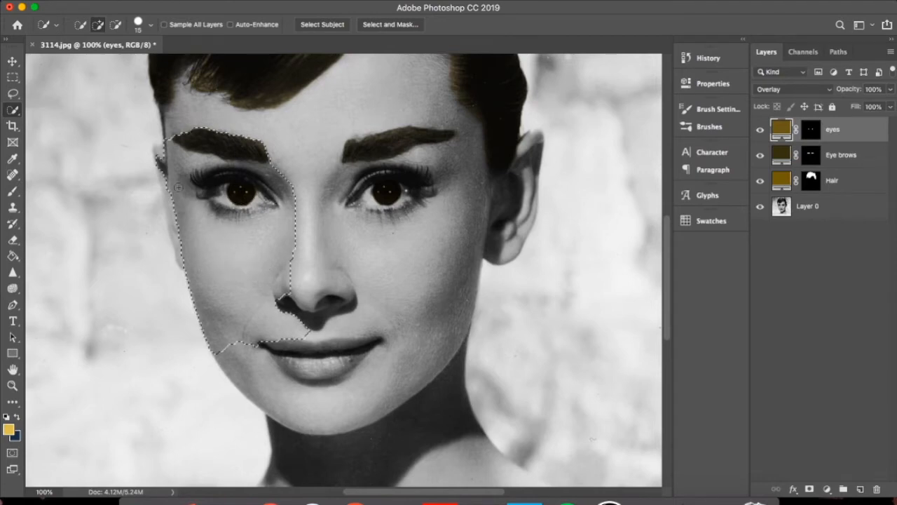
drag(181, 82, 192, 67)
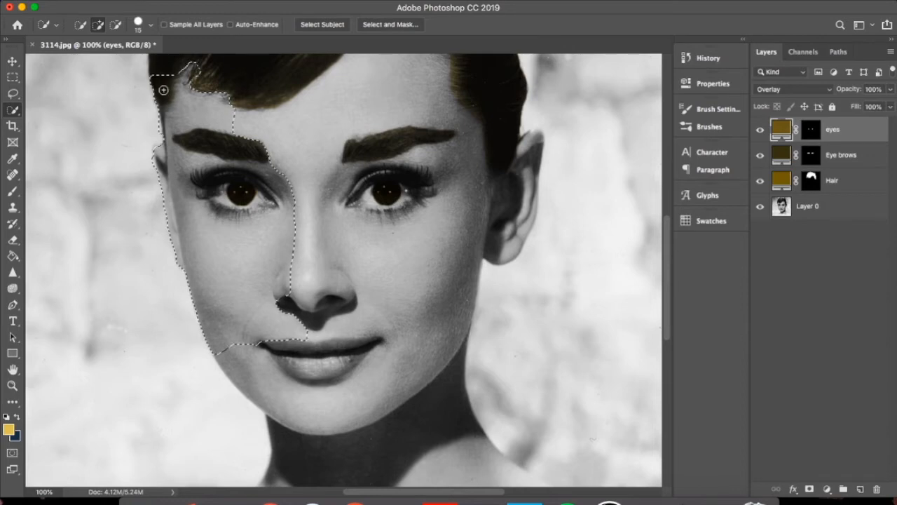
key(alt)
drag(163, 79, 160, 101)
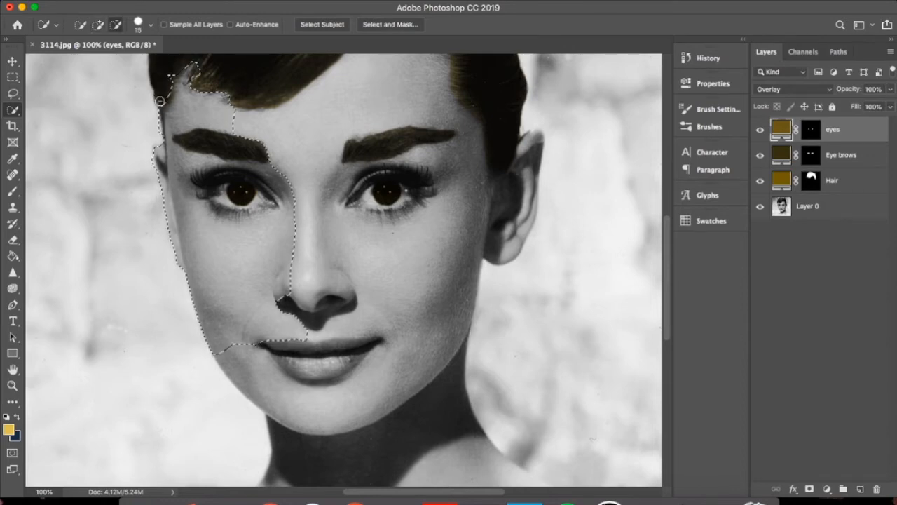
mouse_move(237, 115)
mouse_down()
mouse_move(318, 112)
mouse_move(369, 75)
mouse_up()
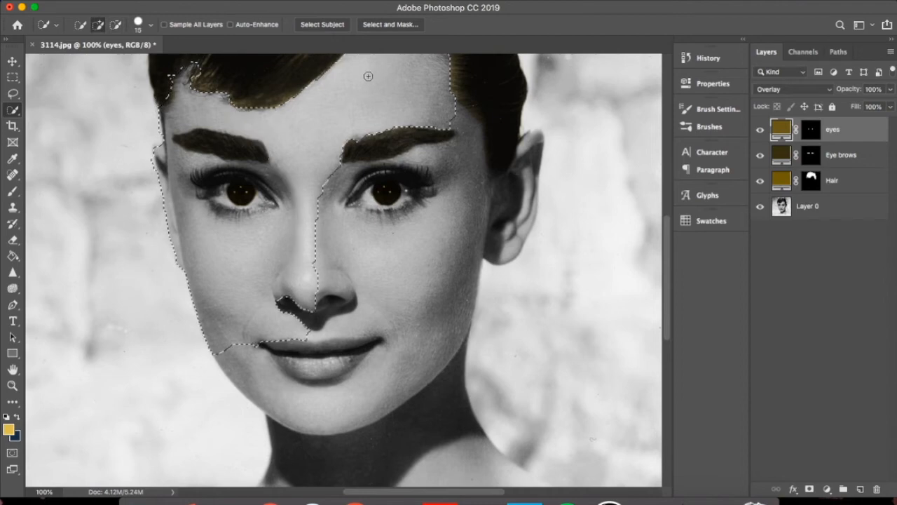
Extend the skin selection over the rest of the face, the ear, the neck and both shoulders
scroll(370, 76, up, 5)
drag(414, 228, 421, 329)
scroll(377, 308, down, 10)
scroll(378, 308, up, 5)
click(301, 383)
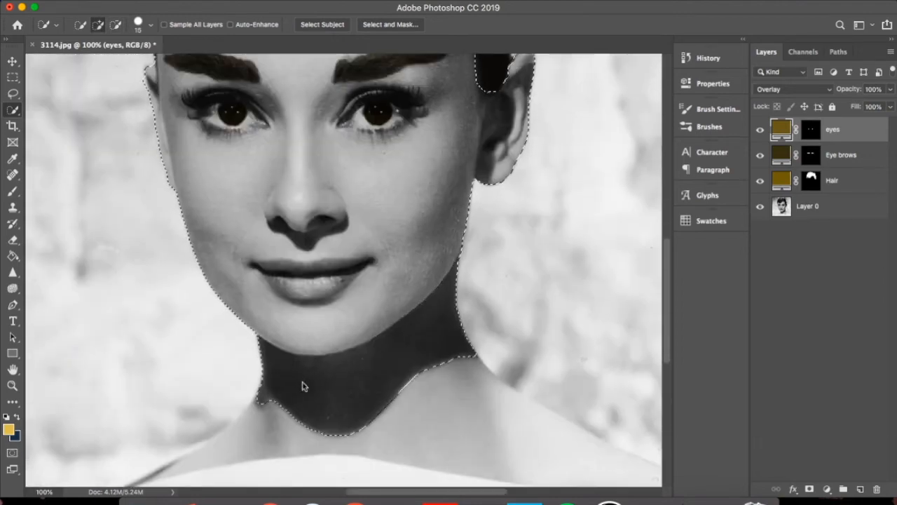
click(241, 438)
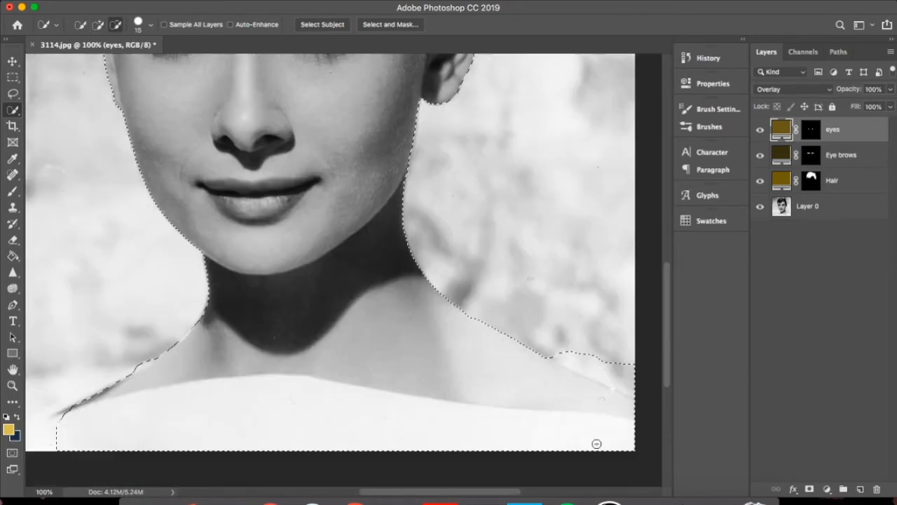
click(571, 354)
alt+click(621, 381)
click(592, 391)
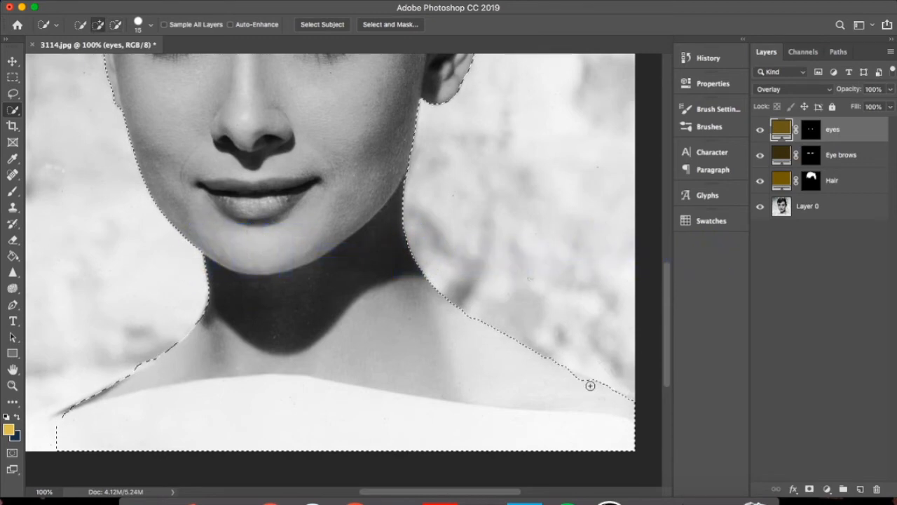
Subtract the white dress below the neckline from the skin selection
drag(632, 452, 572, 448)
drag(385, 414, 276, 414)
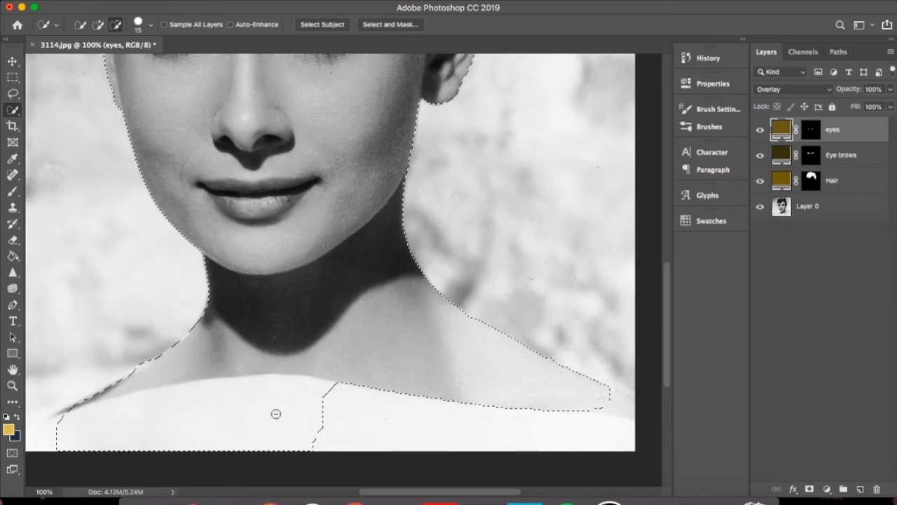
scroll(421, 350, up, 10)
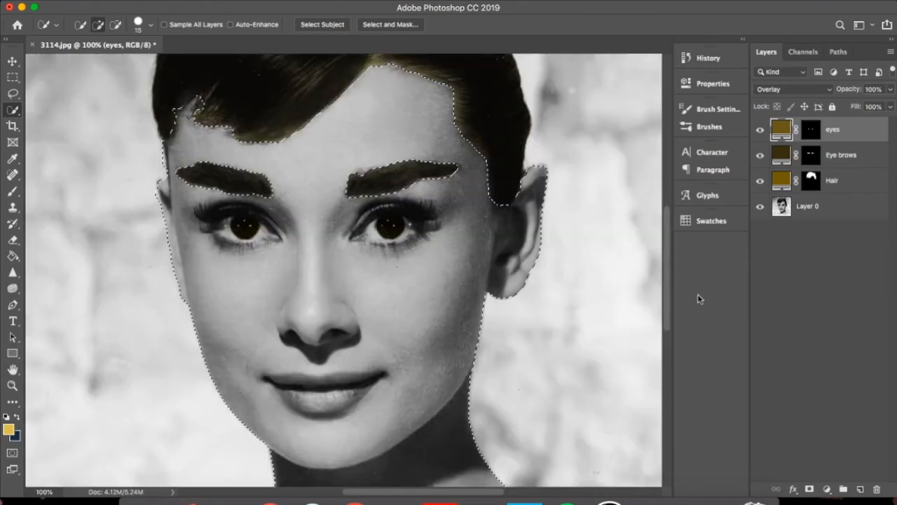
Add a Solid Color fill layer over the selected skin using a muted grayish beige
click(827, 490)
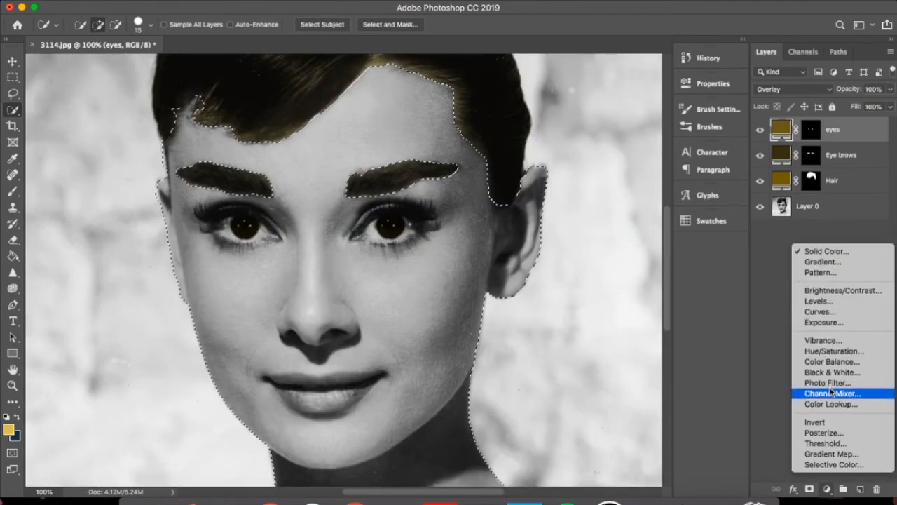
click(824, 251)
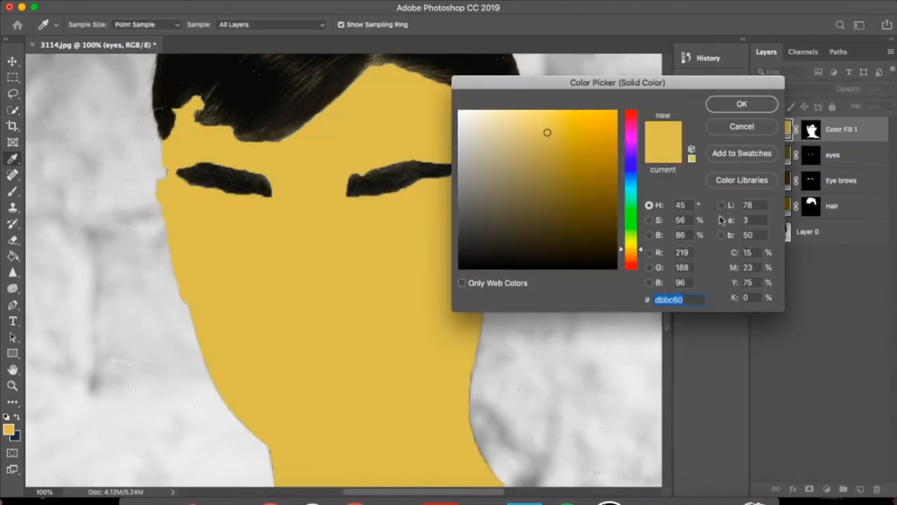
click(632, 258)
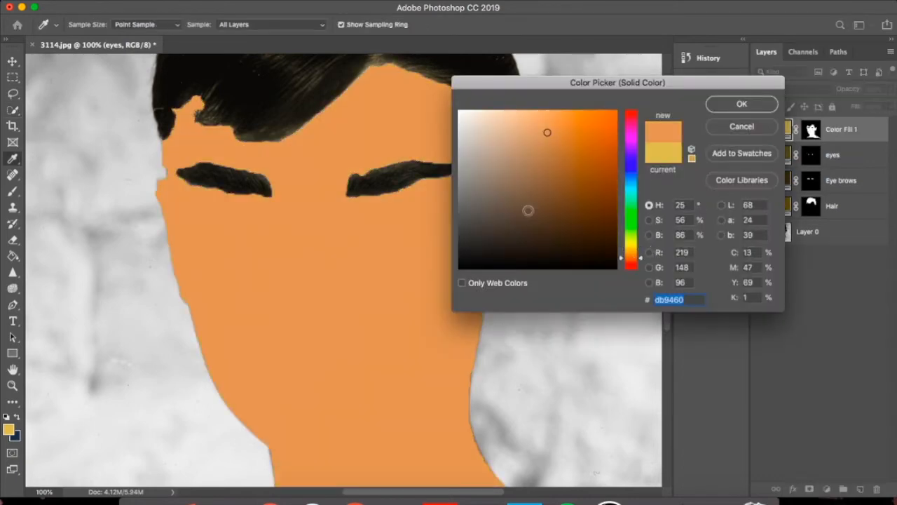
click(498, 192)
mouse_move(509, 169)
mouse_down()
mouse_move(483, 166)
mouse_move(475, 154)
mouse_move(478, 167)
mouse_up()
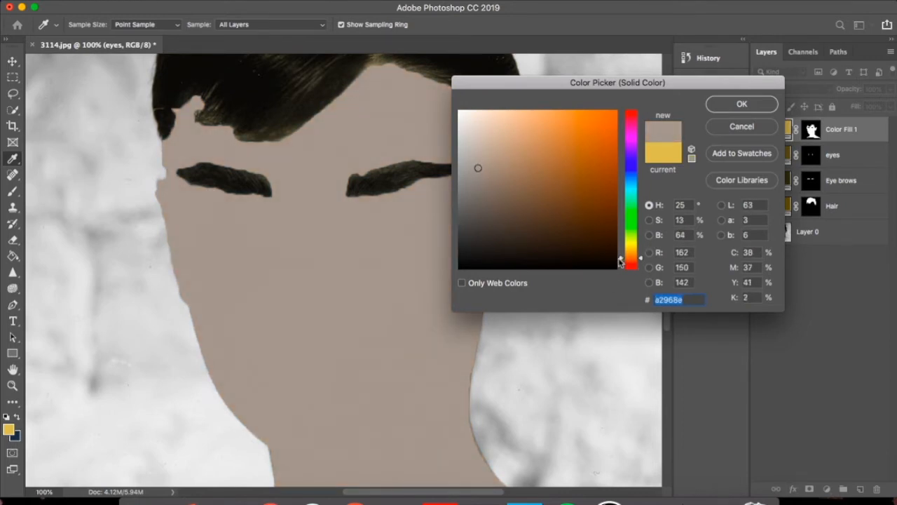
drag(620, 260, 620, 263)
click(484, 216)
click(474, 184)
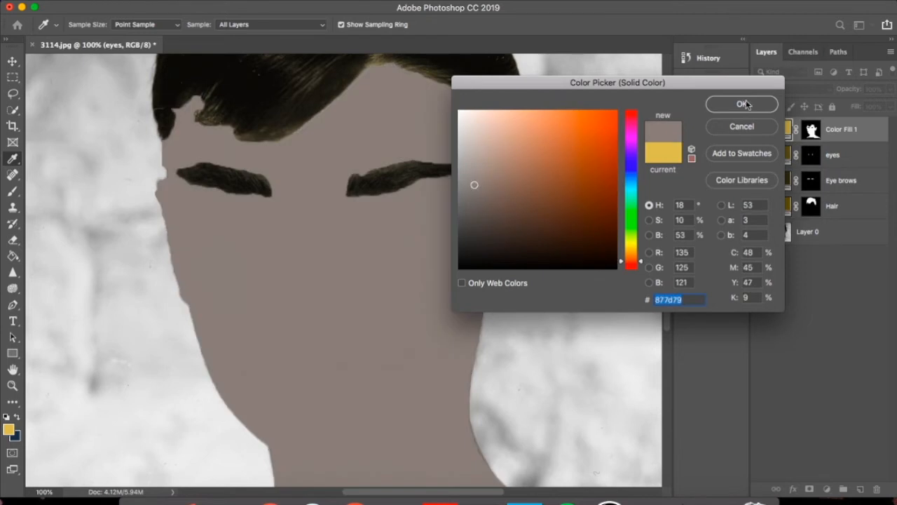
click(489, 207)
click(486, 190)
click(470, 173)
click(758, 103)
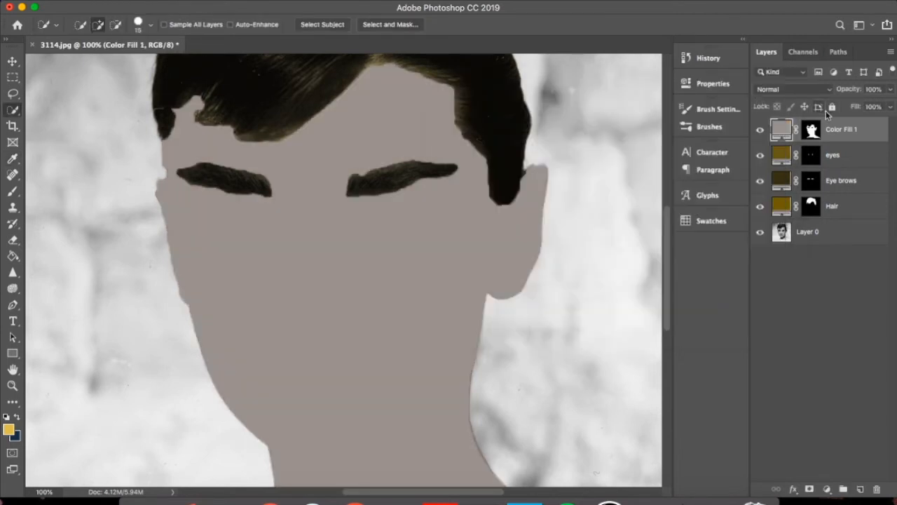
Set the skin fill layer's blend mode to Overlay and change its color to a warmer pinkish brown
click(824, 92)
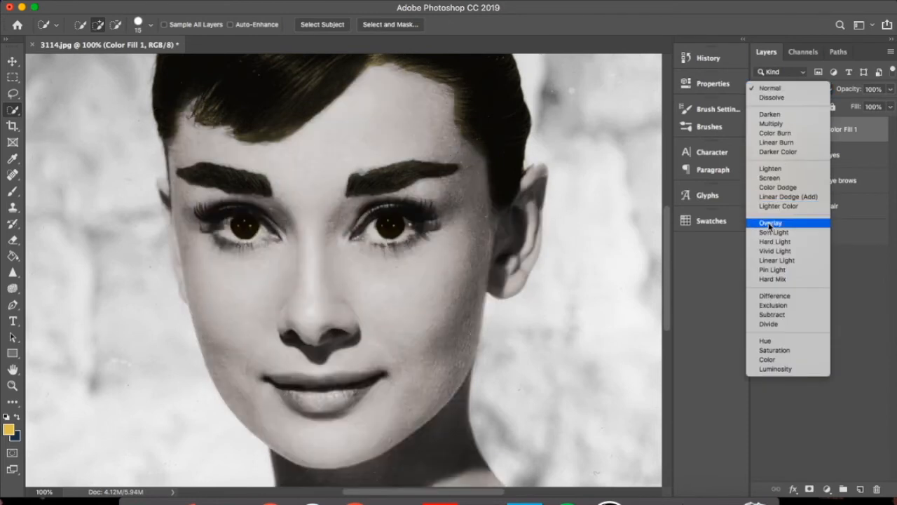
click(770, 224)
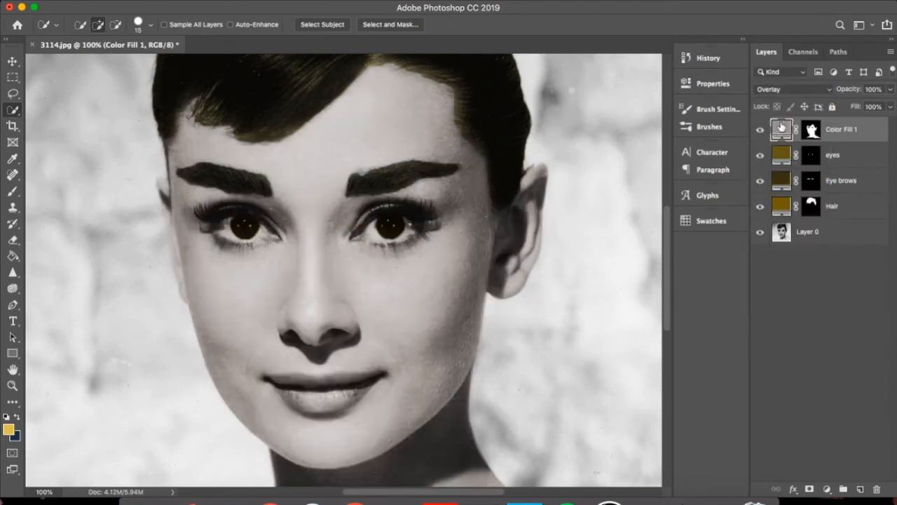
double_click(782, 128)
drag(471, 174, 483, 188)
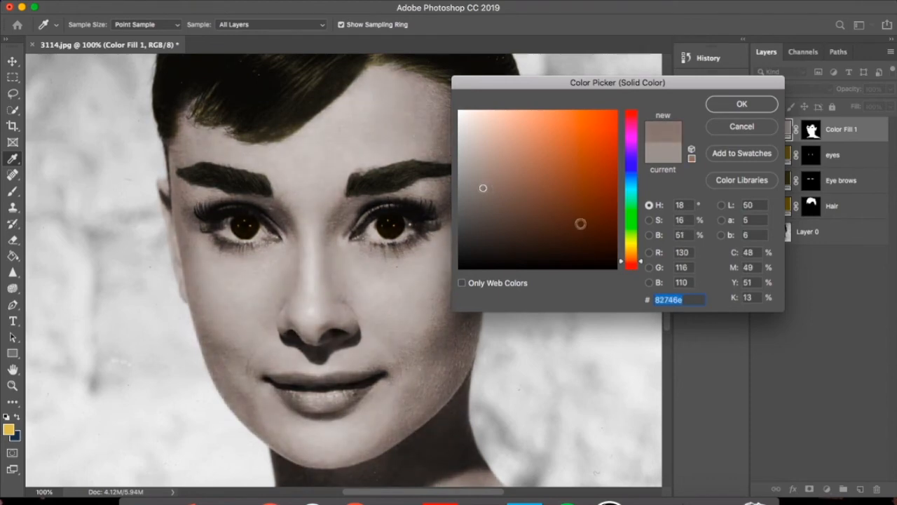
drag(643, 265, 638, 122)
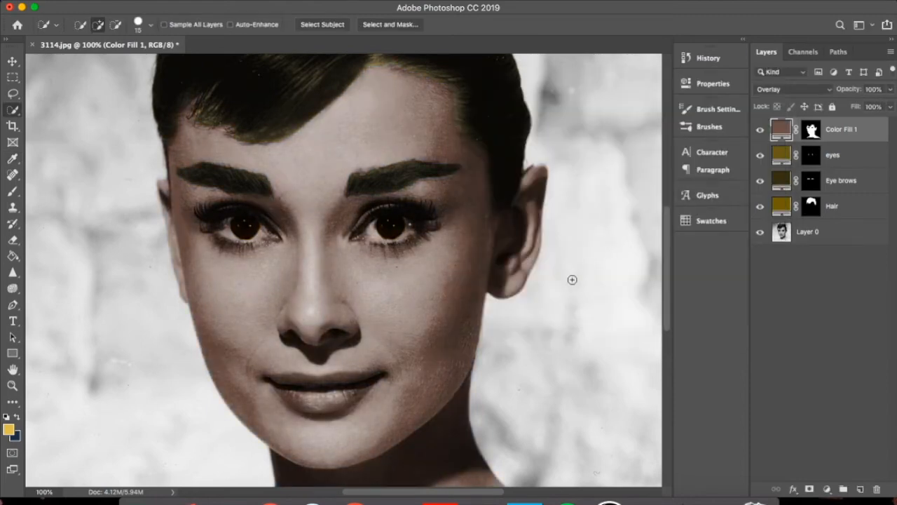
key(super+0)
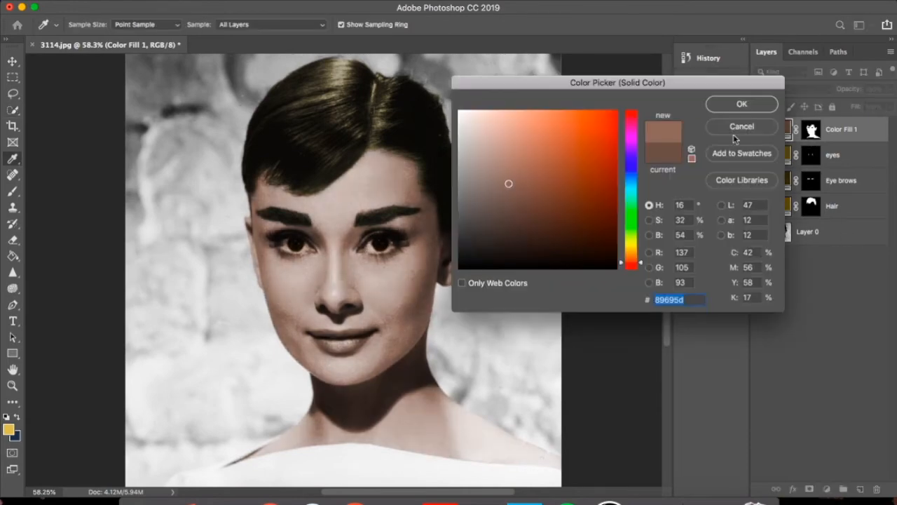
click(760, 105)
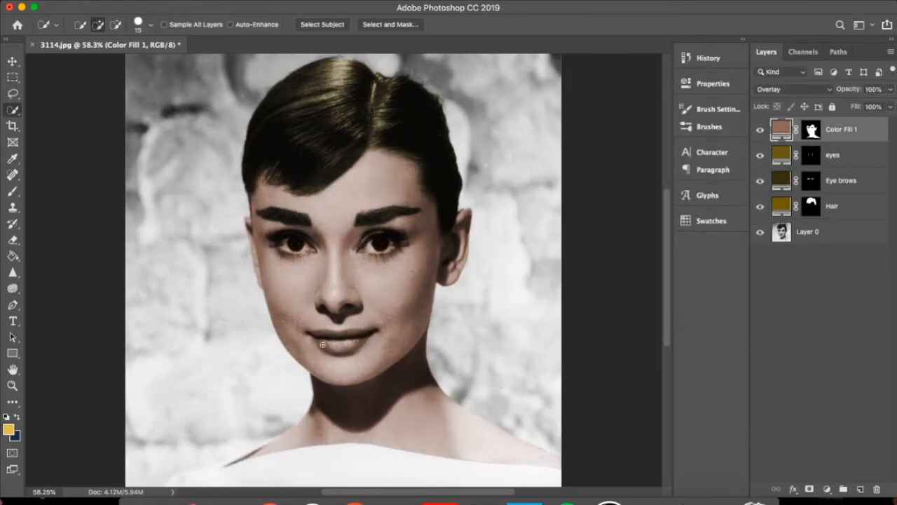
Select the lips and add a red Solid Color fill layer over them with the Overlay blend mode
mouse_move(347, 344)
mouse_down()
mouse_move(356, 338)
mouse_move(354, 348)
mouse_up()
click(827, 489)
click(820, 251)
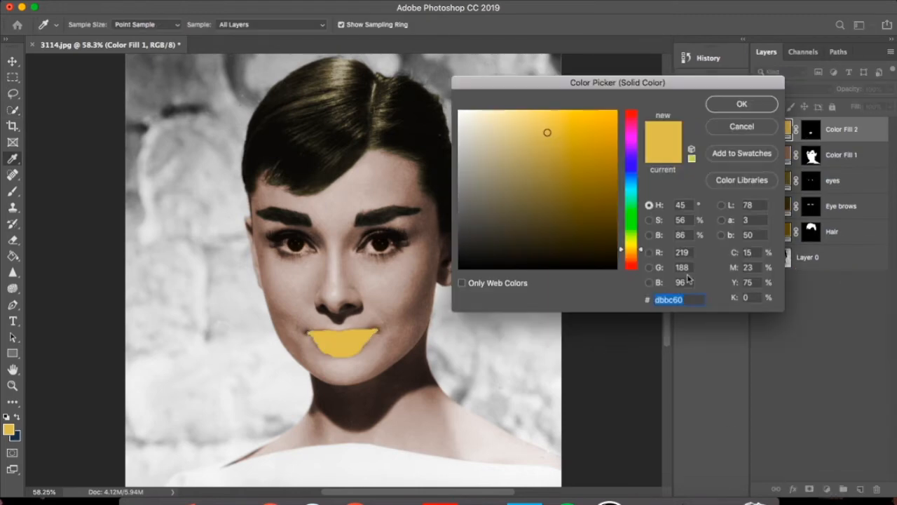
drag(633, 122, 630, 110)
drag(529, 162, 543, 158)
click(741, 107)
click(825, 90)
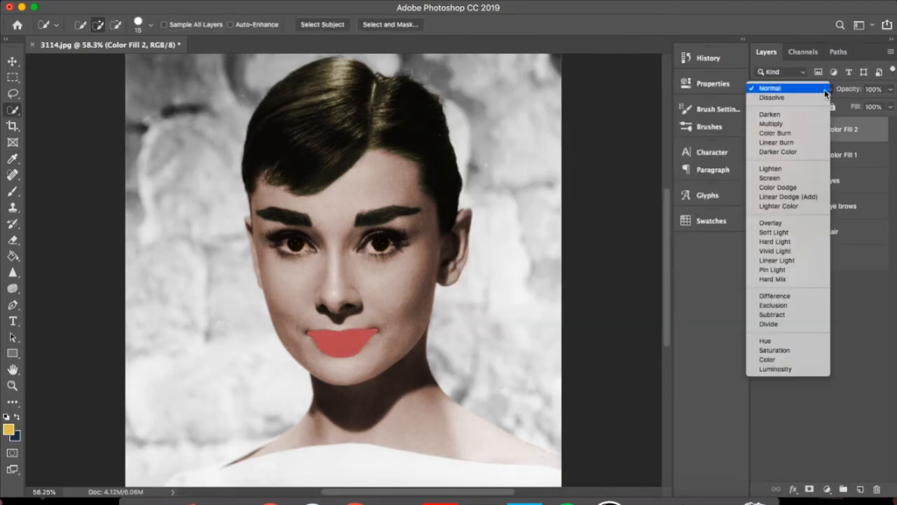
click(771, 222)
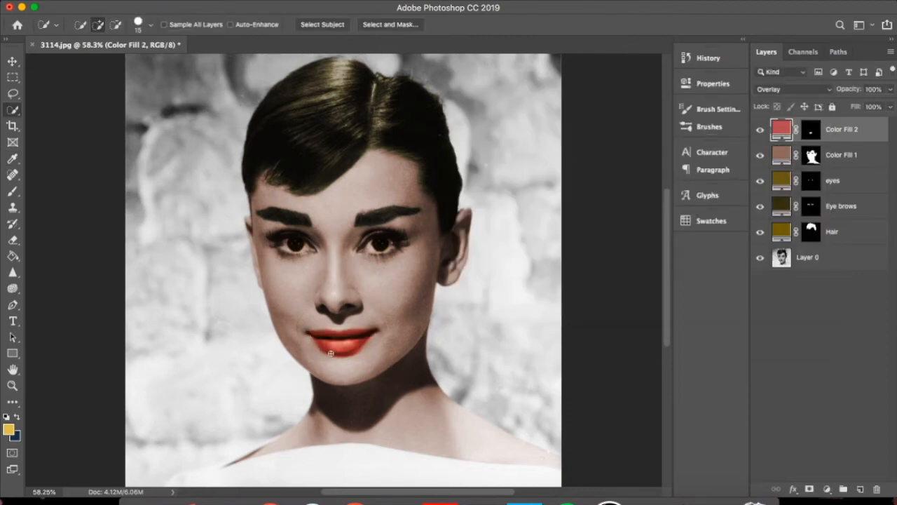
Apply the Eraser at size 15 to the lip fill layer, rasterizing its fill
key(super+plus)
key(super+plus)
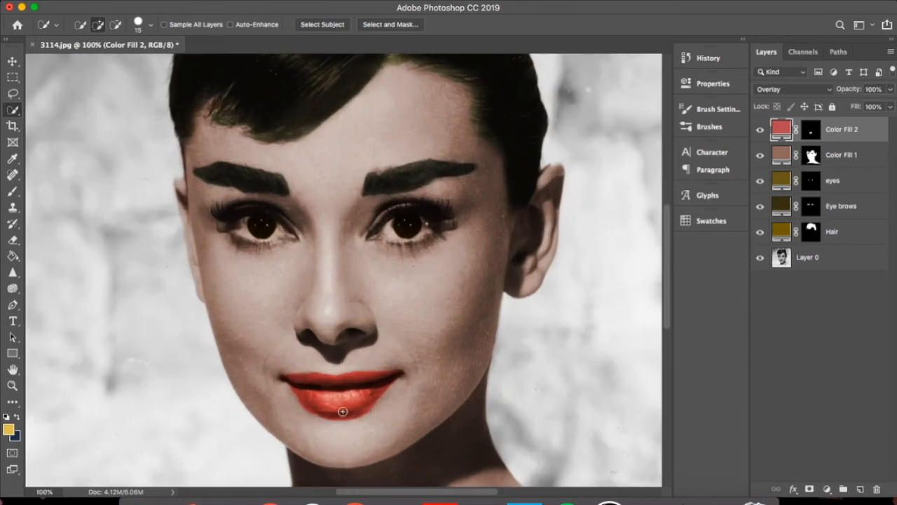
click(14, 239)
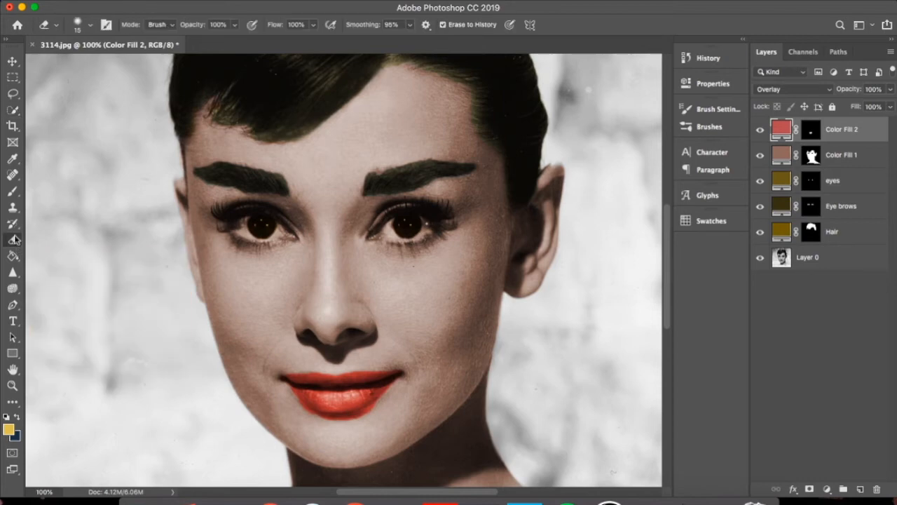
click(356, 397)
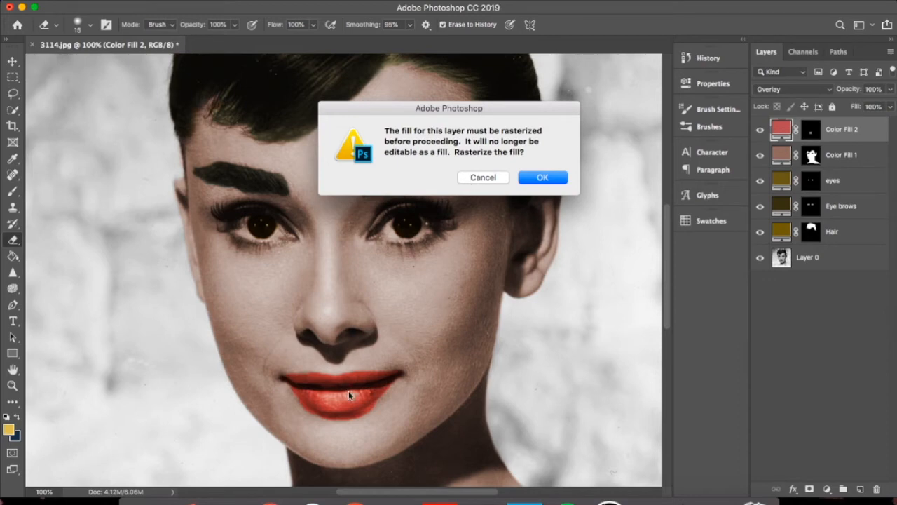
click(538, 178)
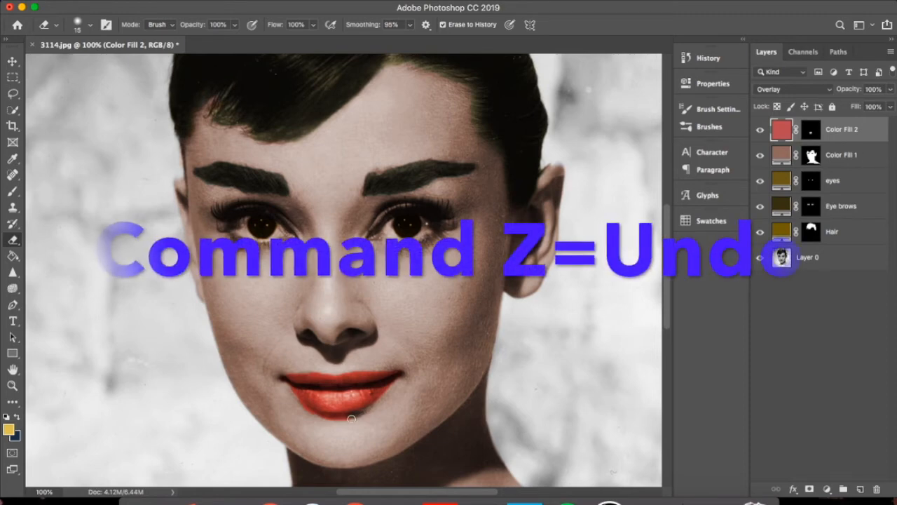
Select the wall background around the woman with the Quick Selection tool at size 125
key(super+minus)
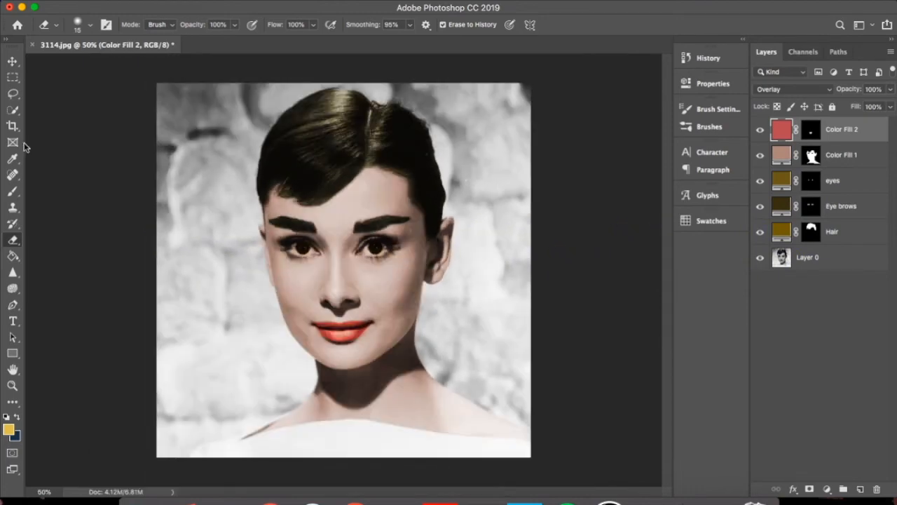
click(13, 112)
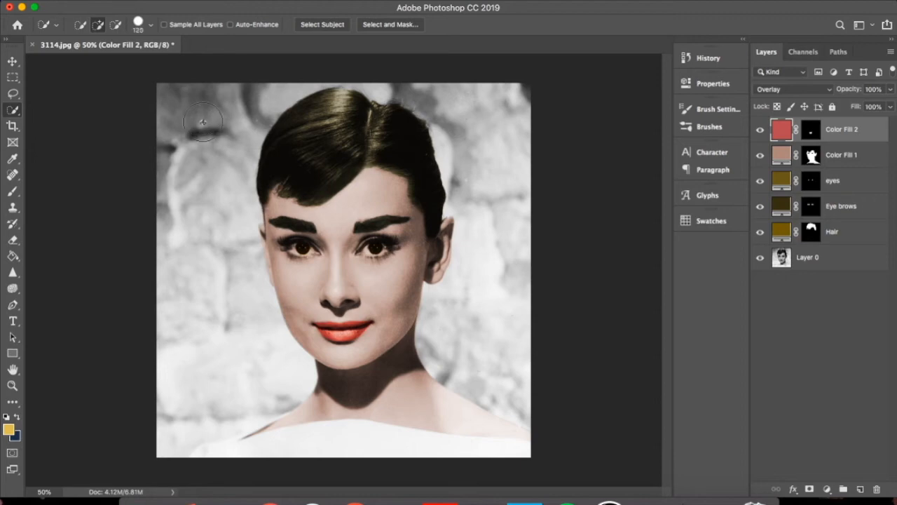
mouse_move(197, 121)
mouse_down()
mouse_move(176, 207)
mouse_move(177, 196)
mouse_move(196, 217)
mouse_move(178, 352)
mouse_up()
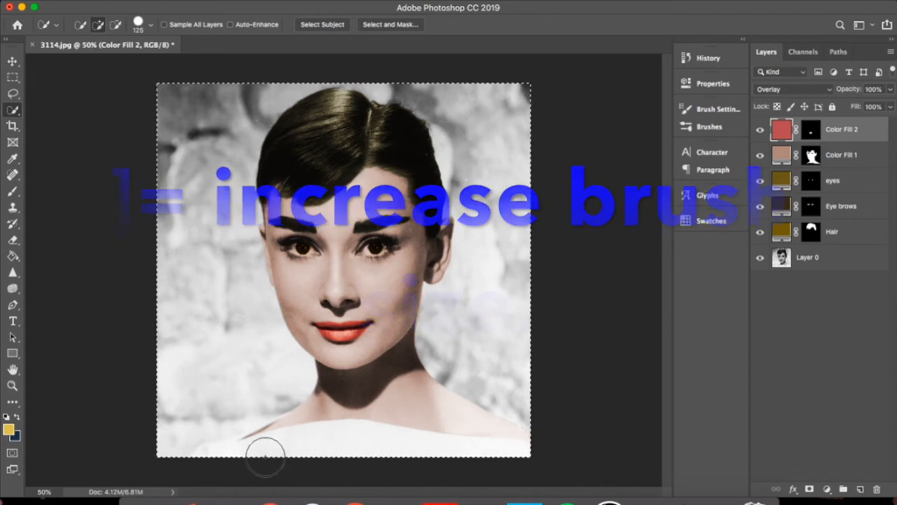
Subtract the woman's dress, hair, face and neck from the selection with a smaller Quick Selection brush
key(alt)
key(bracketleft)
key(bracketleft)
key(bracketleft)
key(bracketleft)
key(bracketleft)
key(bracketleft)
key(bracketleft)
key(bracketleft)
key(bracketleft)
mouse_move(268, 446)
mouse_down()
mouse_move(236, 445)
mouse_move(284, 236)
mouse_up()
mouse_move(274, 180)
mouse_down()
mouse_move(269, 165)
mouse_move(262, 203)
mouse_move(274, 286)
mouse_move(349, 340)
mouse_up()
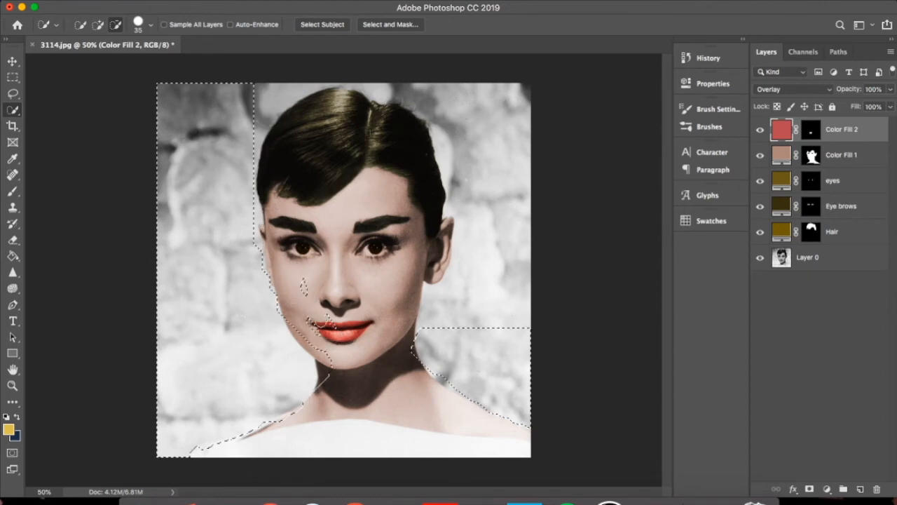
mouse_move(312, 324)
mouse_down()
mouse_move(327, 361)
mouse_move(309, 372)
mouse_move(259, 236)
mouse_move(298, 398)
mouse_move(278, 325)
mouse_move(304, 390)
mouse_up()
Add the missed wall areas beside and above the head to the selection and tidy its edge along the hair and ear
mouse_move(514, 399)
mouse_down()
mouse_move(425, 308)
mouse_move(480, 391)
mouse_move(410, 359)
mouse_move(485, 270)
mouse_move(465, 244)
mouse_move(513, 131)
mouse_move(400, 96)
mouse_move(434, 276)
mouse_move(448, 231)
mouse_up()
drag(270, 94, 368, 88)
mouse_move(277, 152)
mouse_down()
mouse_move(300, 115)
mouse_move(362, 100)
mouse_up()
drag(449, 156, 453, 270)
key([)
key([)
key([)
key([)
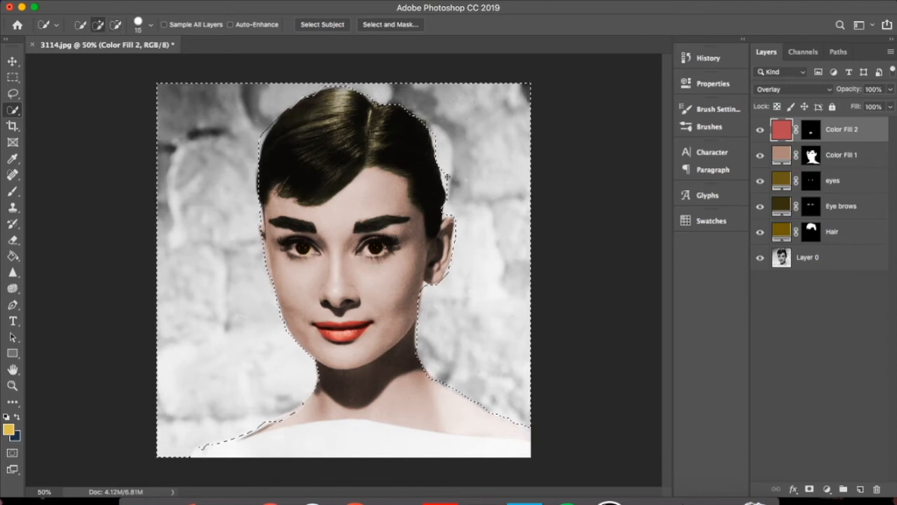
Add a Solid Color fill layer over the selected background in blue (#5368d1)
click(828, 488)
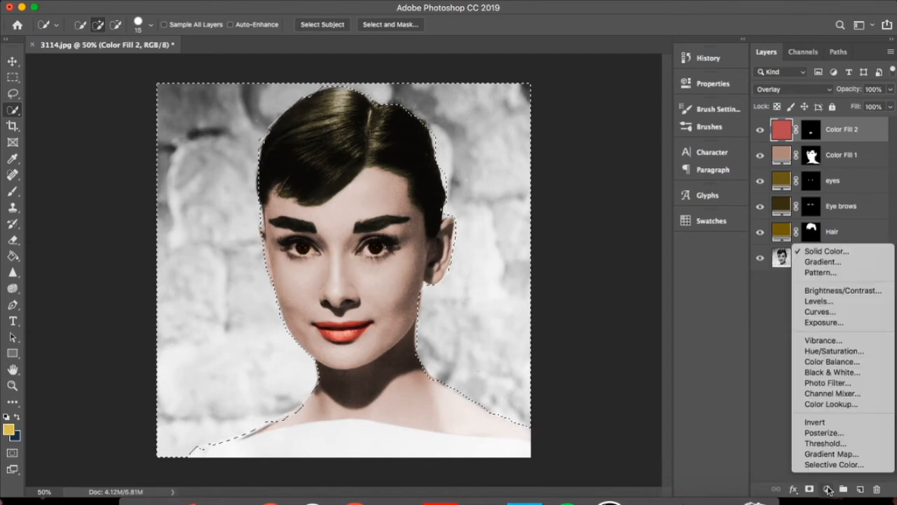
click(845, 257)
click(634, 169)
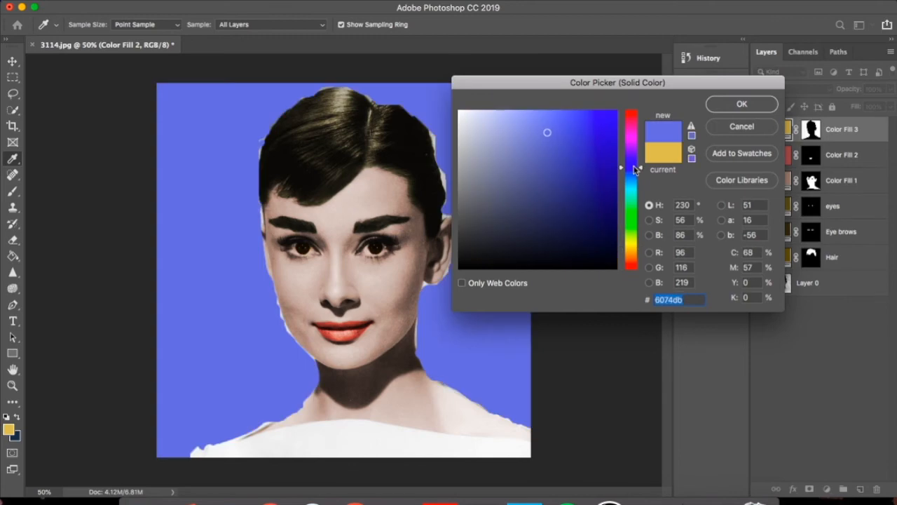
mouse_move(496, 234)
mouse_down()
mouse_move(481, 248)
mouse_move(515, 134)
mouse_move(500, 124)
mouse_move(557, 138)
mouse_up()
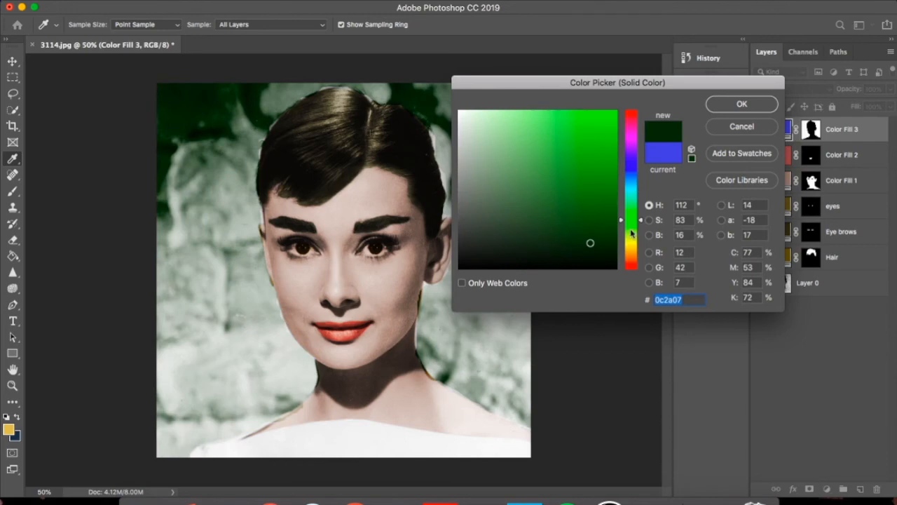
Set the background fill layer's blend mode to Overlay and change its color to dark green (#0a2e06)
mouse_move(631, 231)
mouse_down()
mouse_move(631, 255)
mouse_move(631, 198)
mouse_up()
mouse_move(565, 240)
mouse_down()
mouse_move(563, 262)
mouse_move(596, 208)
mouse_move(600, 235)
mouse_move(481, 223)
mouse_move(504, 176)
mouse_move(502, 183)
mouse_up()
click(632, 219)
mouse_move(560, 224)
mouse_down()
mouse_move(609, 260)
mouse_move(598, 240)
mouse_up()
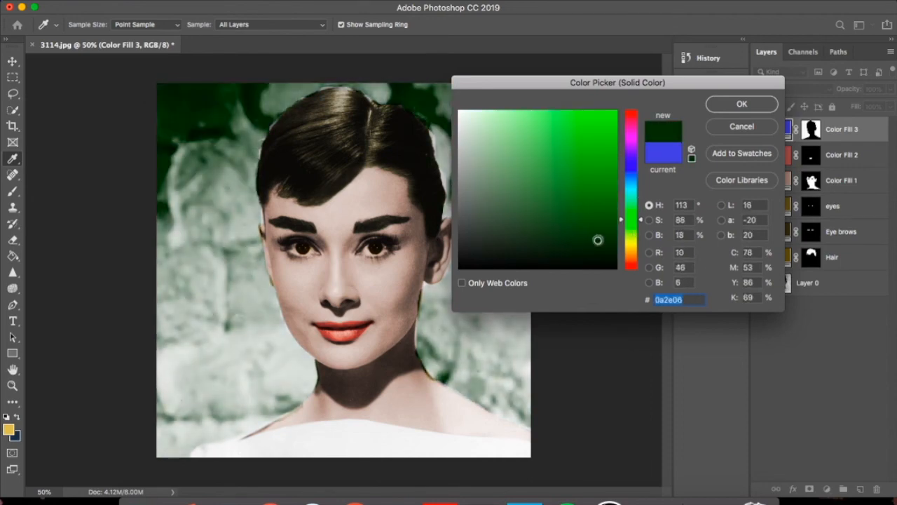
click(742, 104)
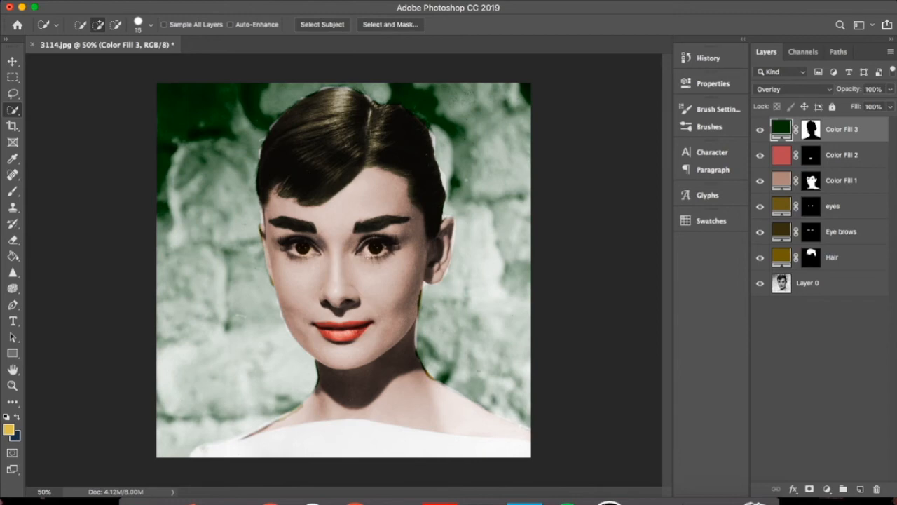
Select the skin fill layer and apply the Eraser near the eye, rasterizing its fill
key(super+minus)
key(super+plus)
key(super+plus)
key(super+plus)
key(super+plus)
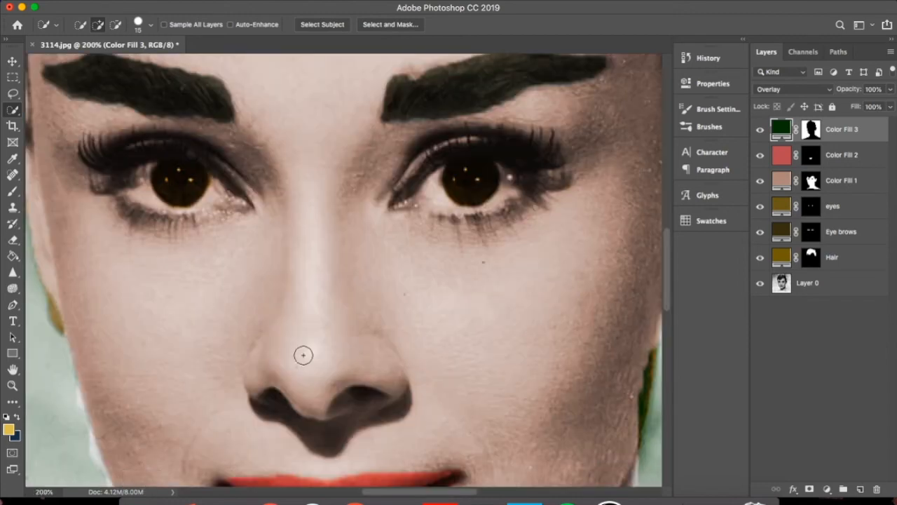
double_click(783, 183)
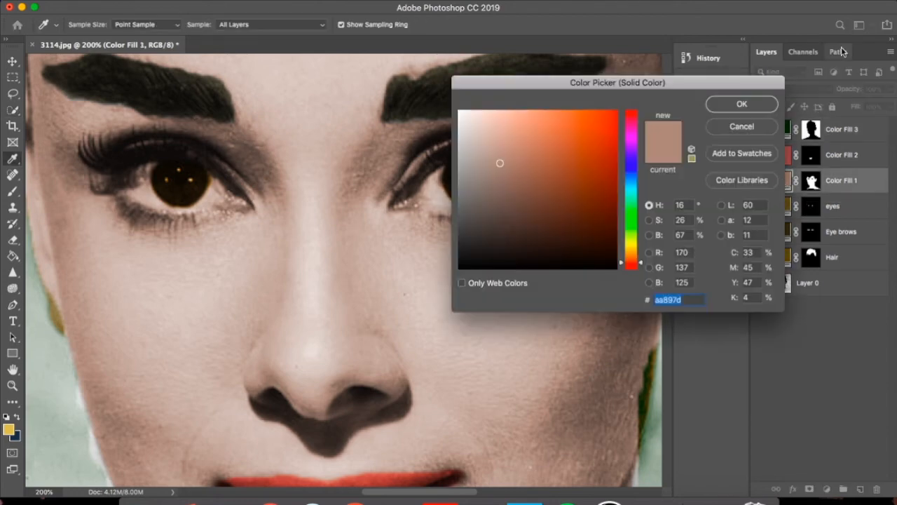
click(732, 132)
key(ctrl+plus)
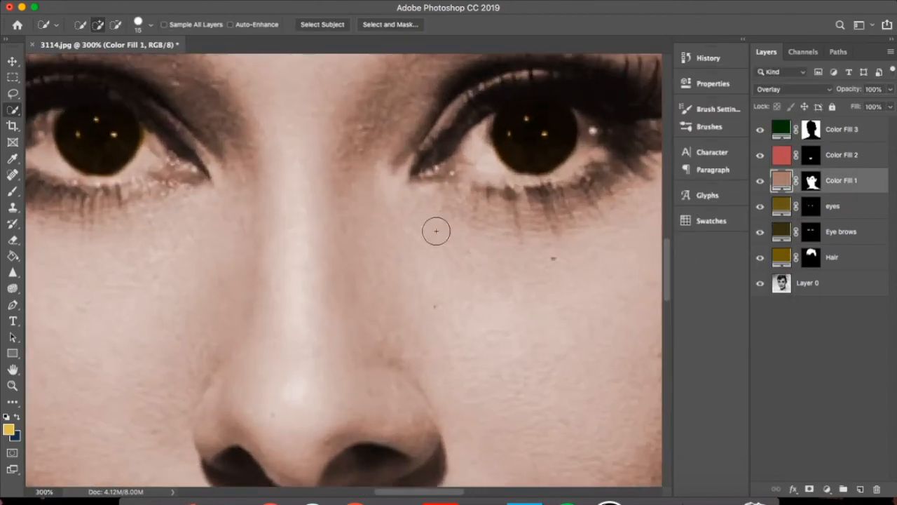
click(13, 241)
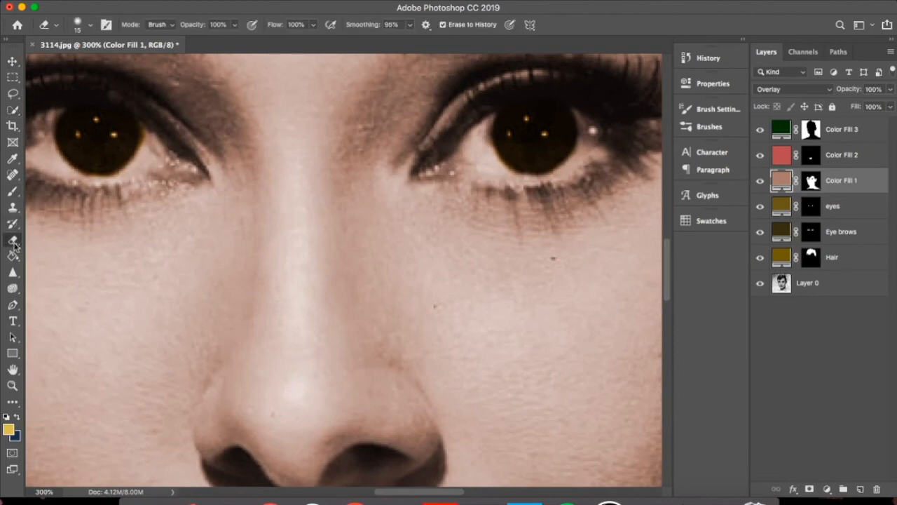
click(481, 142)
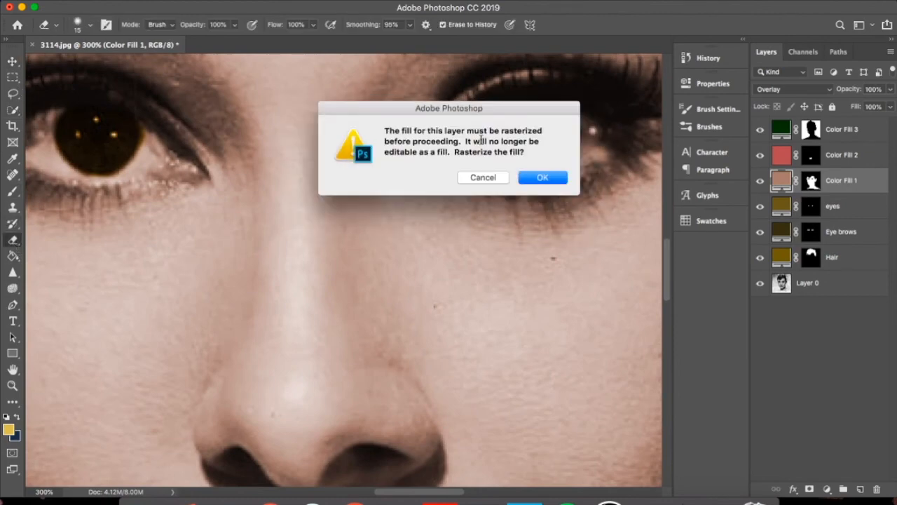
click(554, 178)
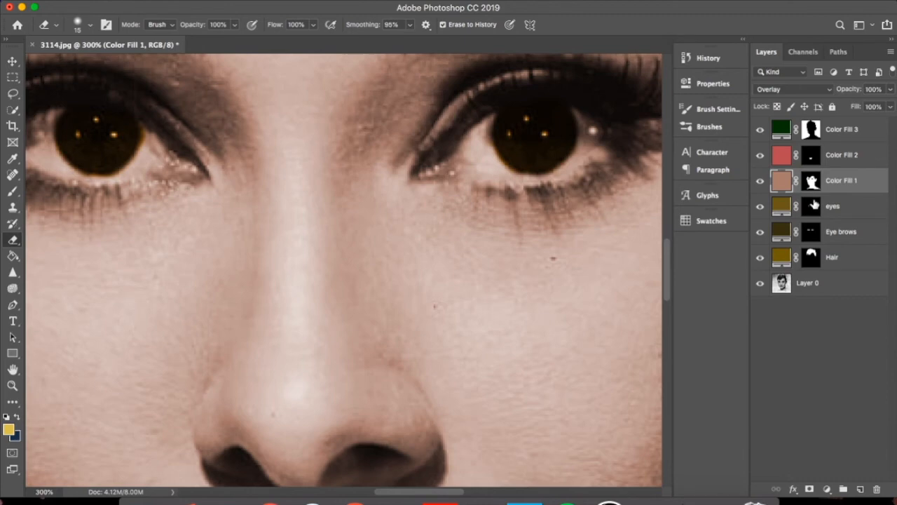
Remove the skin fill from the whites of both eyes using the Eraser at size 8 and Quick Selection, and clear the selection
drag(486, 124, 465, 160)
key([)
key([)
key([)
mouse_move(579, 117)
mouse_down()
mouse_move(569, 160)
mouse_move(500, 162)
mouse_up()
scroll(272, 161, left, 5)
mouse_move(216, 144)
mouse_down()
mouse_move(227, 116)
mouse_move(255, 171)
mouse_up()
drag(332, 150, 321, 177)
click(13, 191)
click(12, 110)
drag(223, 147, 251, 169)
scroll(333, 162, right, 5)
drag(494, 145, 492, 160)
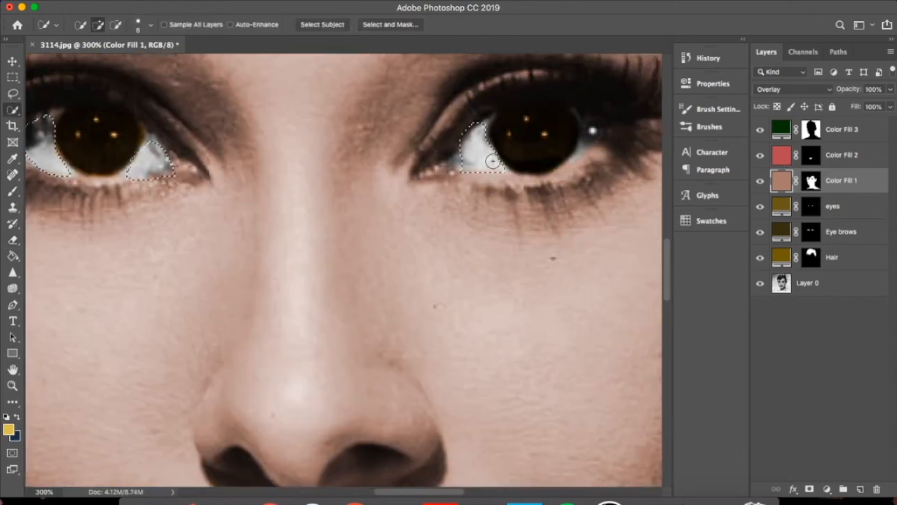
key(super+d)
key(super+minus)
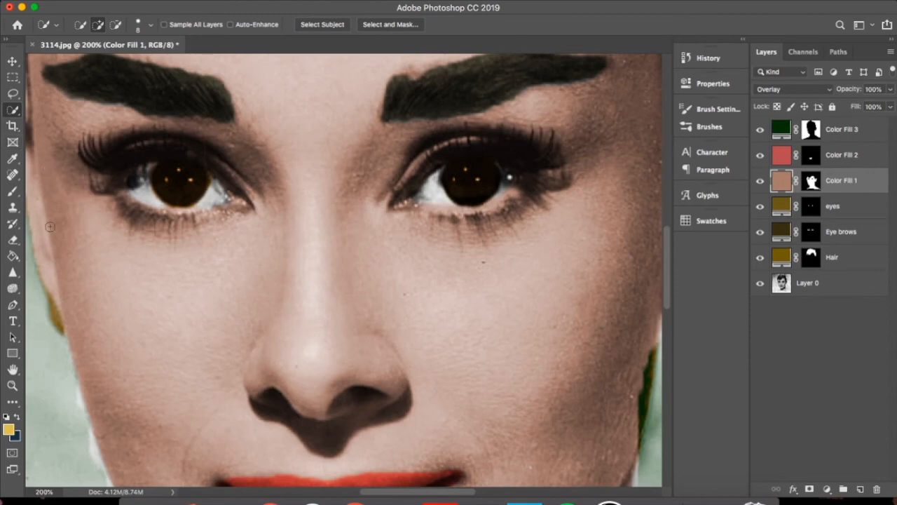
click(14, 274)
click(56, 272)
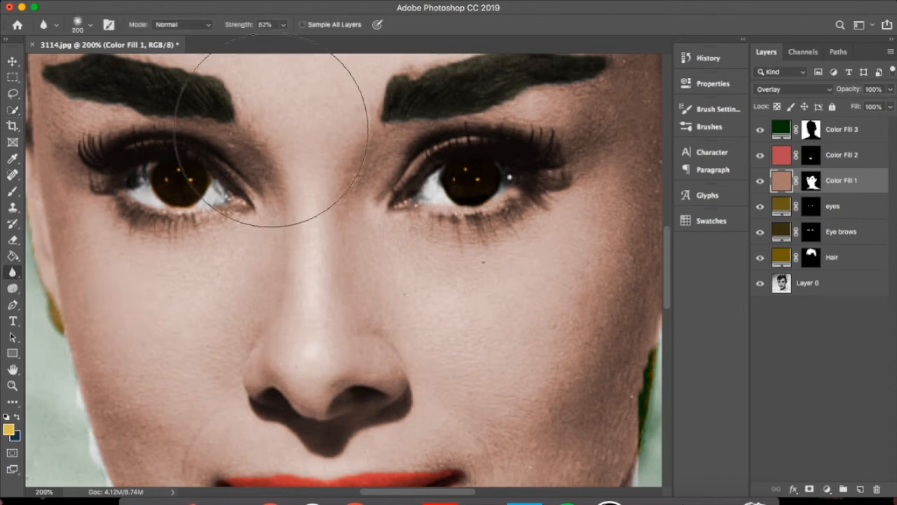
key(bracketleft)
key(bracketleft)
key(bracketleft)
key(bracketleft)
key(bracketleft)
key(bracketleft)
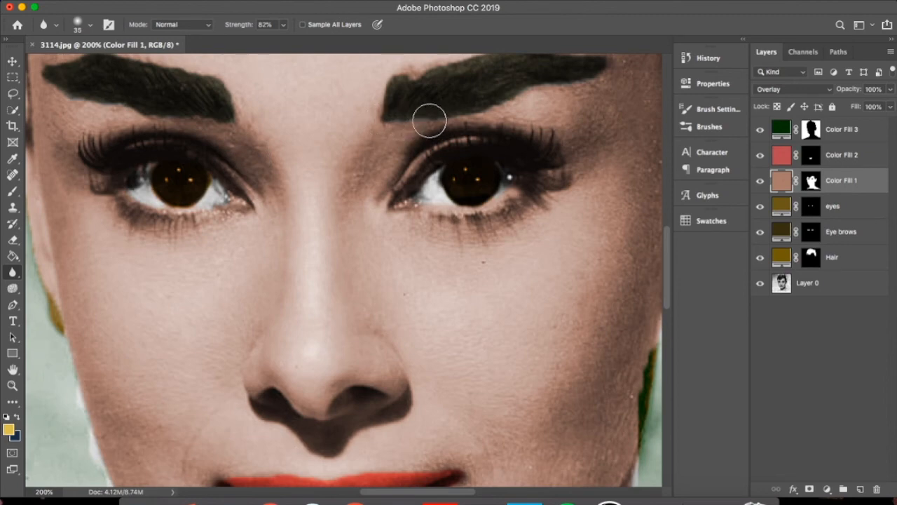
Soften the lower edges of both eyebrows on Layer 0 with the Smudge tool at size 13 and 50% strength
drag(13, 272, 60, 298)
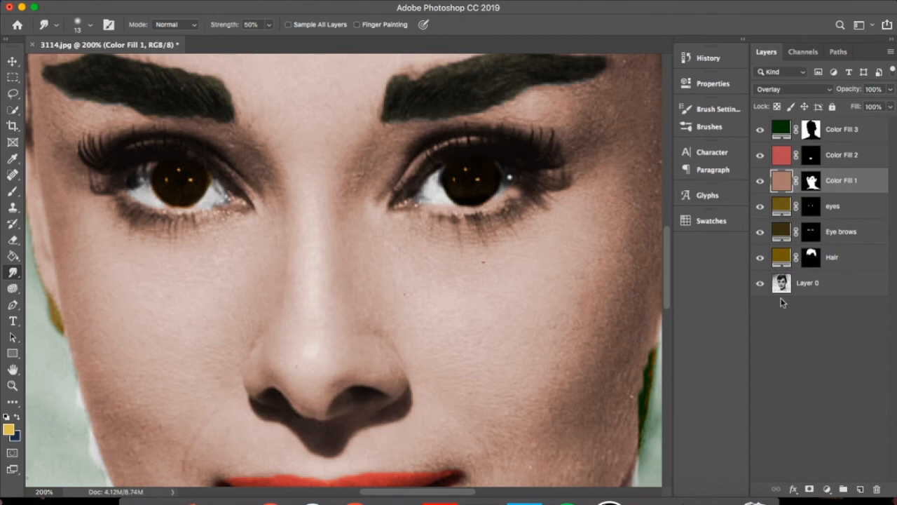
click(804, 287)
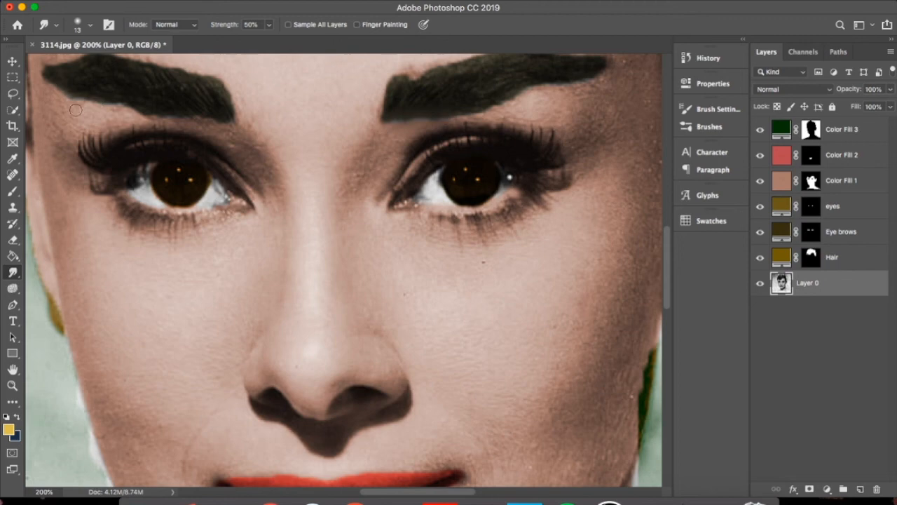
mouse_move(62, 93)
mouse_down()
mouse_move(154, 114)
mouse_move(245, 114)
mouse_up()
Clean up the corner of the mouth on the lip fill layer with the Eraser at size 8 and switch to the Smudge tool
scroll(367, 330, down, 5)
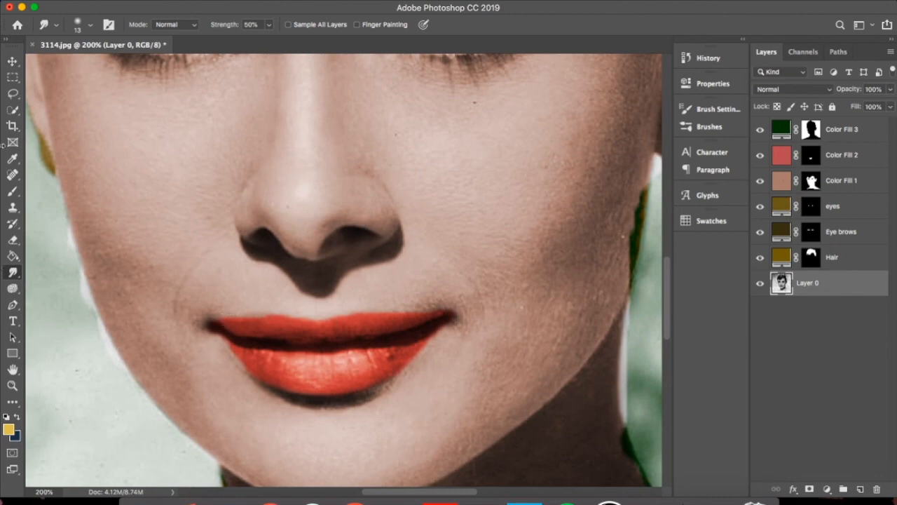
click(783, 160)
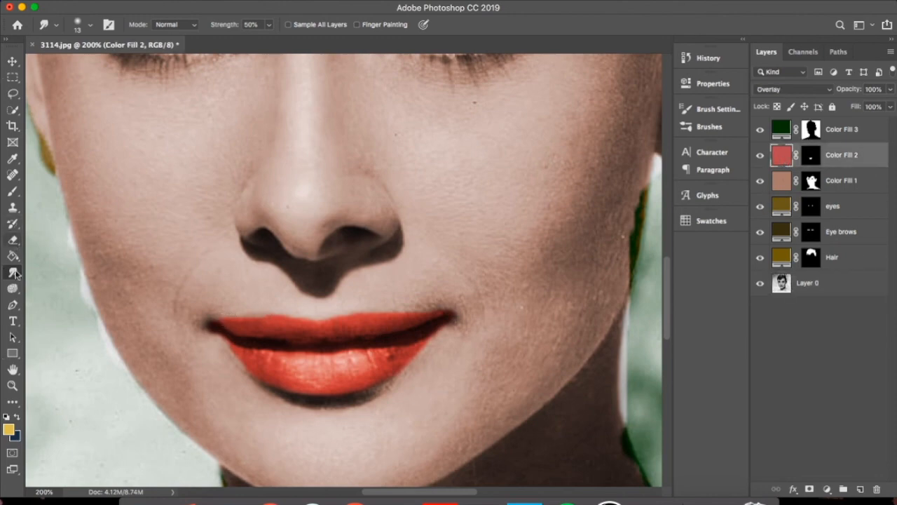
click(13, 241)
drag(237, 320, 201, 325)
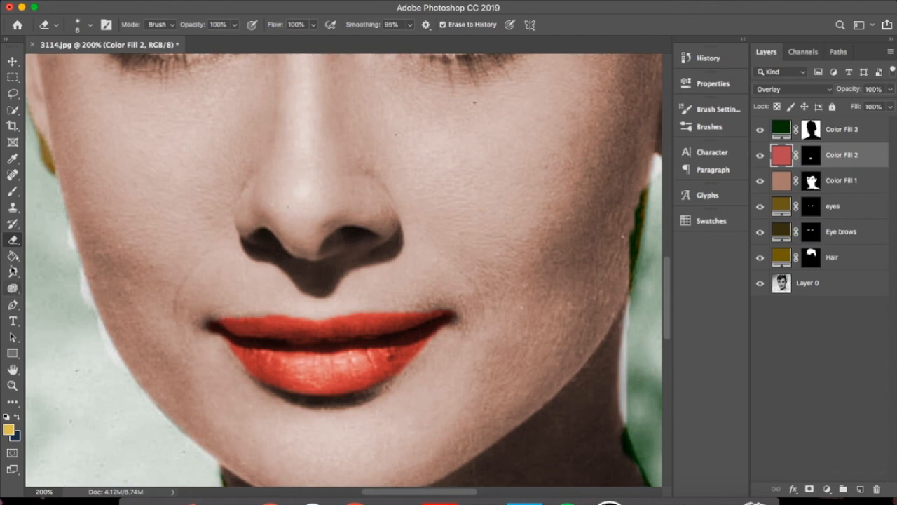
click(13, 272)
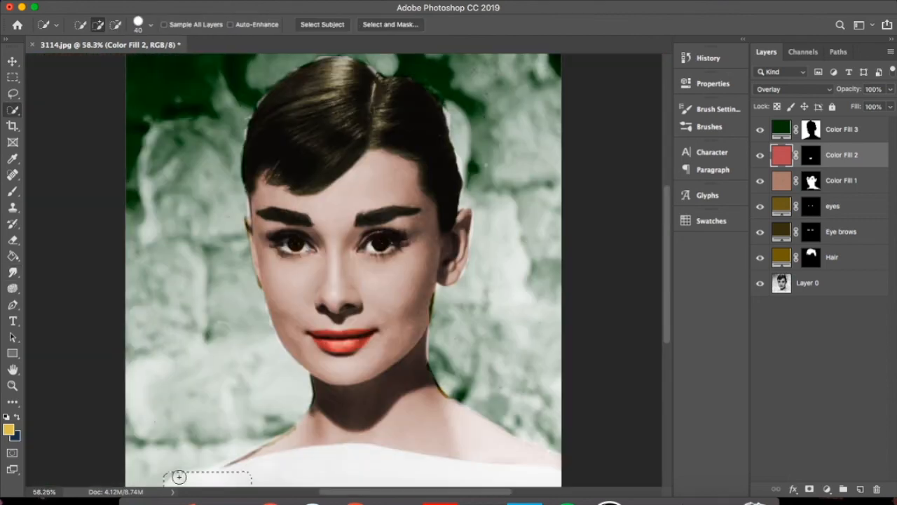
Select the white dress, add a yellow (#dbbc60) Solid Color fill layer over it, and set its blend mode to Overlay
mouse_move(176, 476)
mouse_down()
mouse_move(344, 463)
mouse_move(264, 463)
mouse_move(348, 455)
mouse_up()
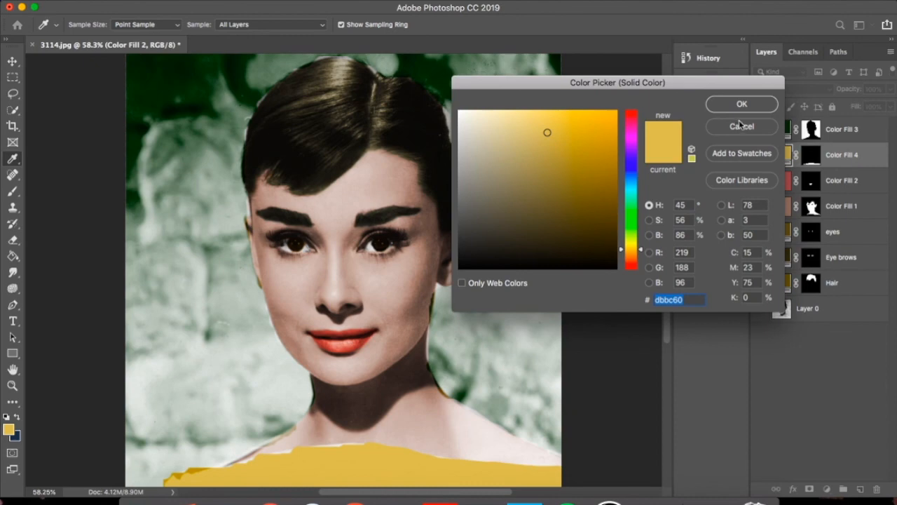
click(741, 107)
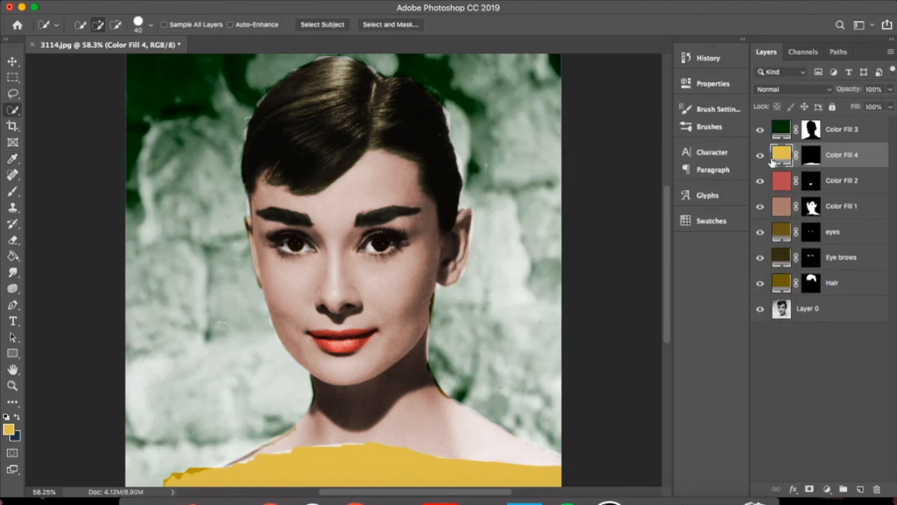
click(793, 89)
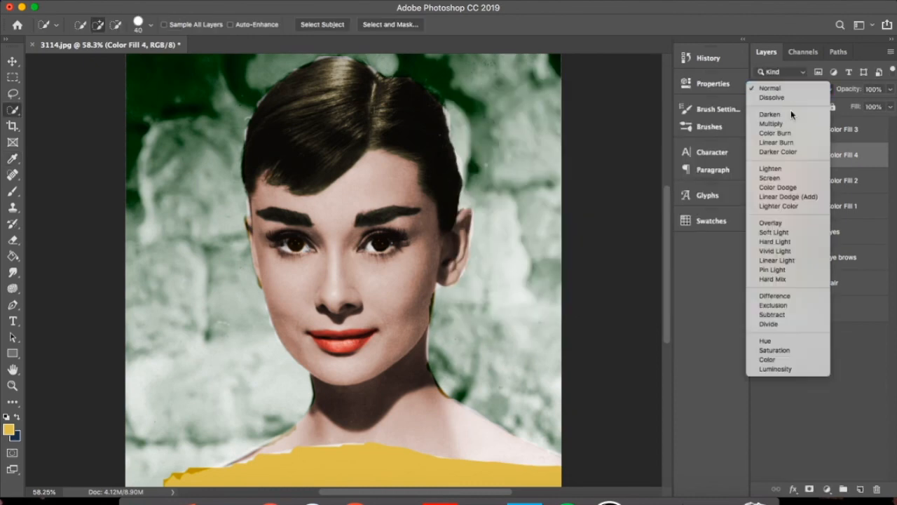
click(774, 223)
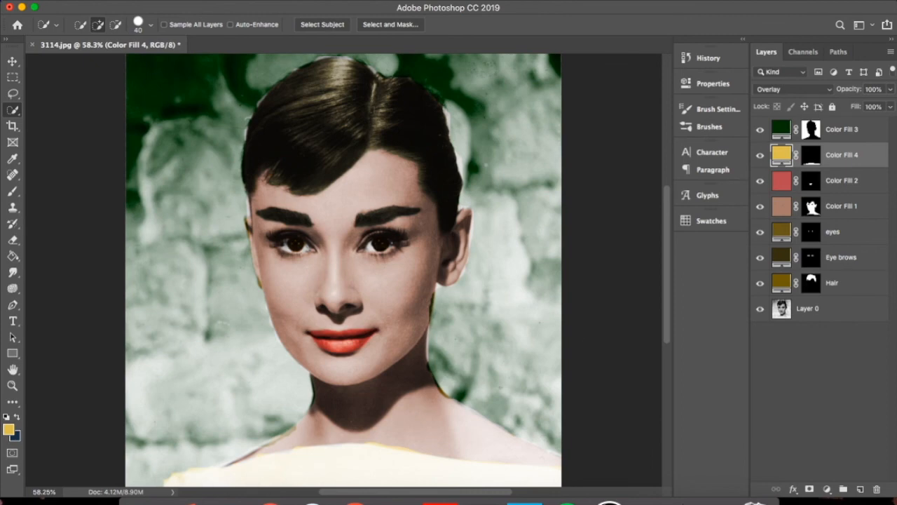
key(e)
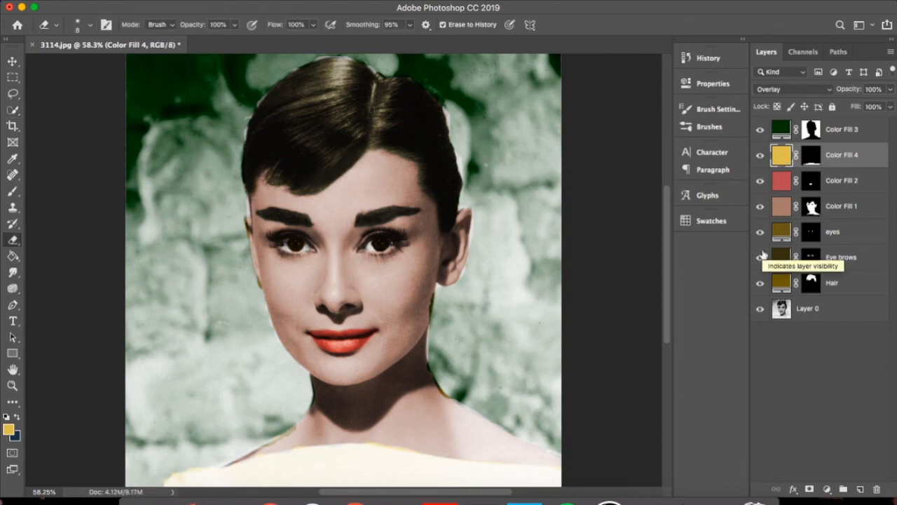
Hide all the color fill layers, from the background down to the hair, to view the original black-and-white photo
click(760, 129)
click(760, 155)
click(760, 181)
click(760, 206)
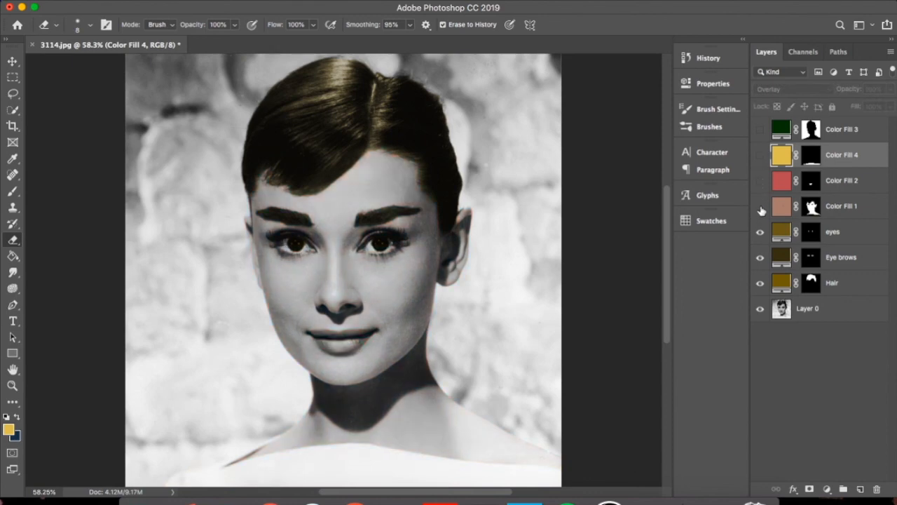
click(760, 231)
click(760, 258)
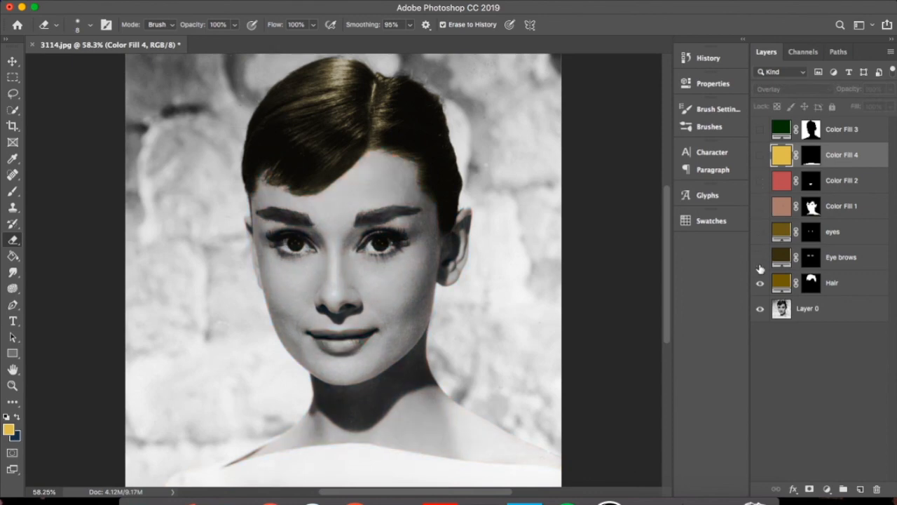
click(760, 283)
Show all the color fill layers again, from the hair up to the background, to compare the colorized portrait
click(760, 282)
click(760, 256)
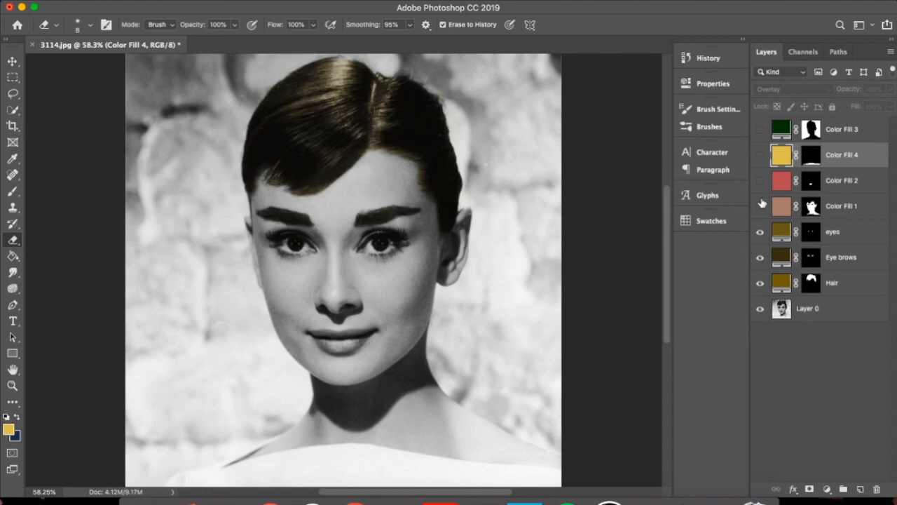
click(760, 206)
click(760, 180)
click(760, 155)
click(760, 130)
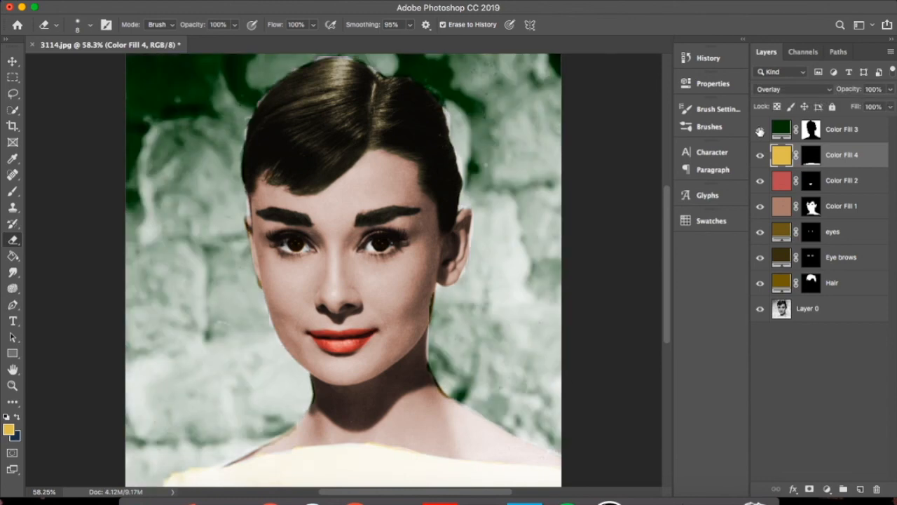